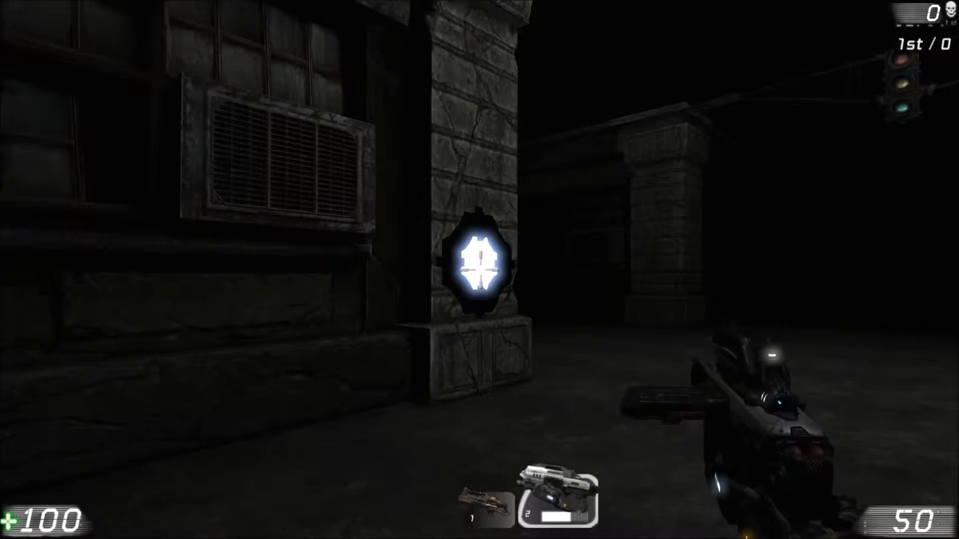
Step: Shoot the glowing switch on the wall in the running level and look at the hanging traffic light
key("w")
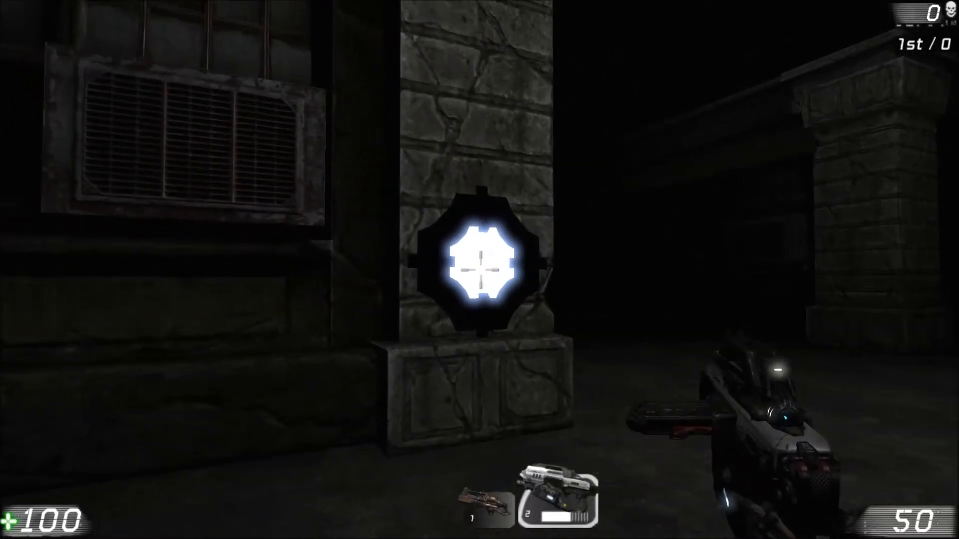
left_click(480, 270)
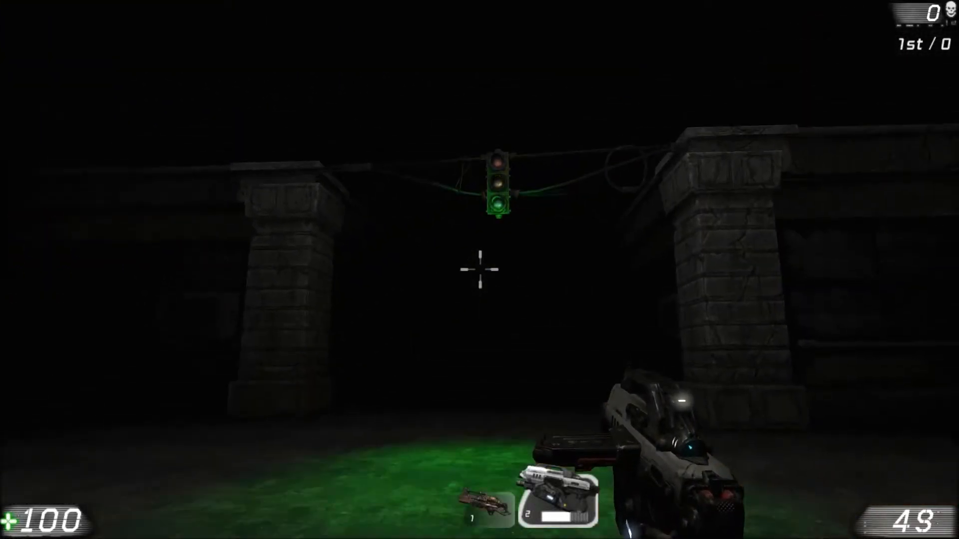
key("s")
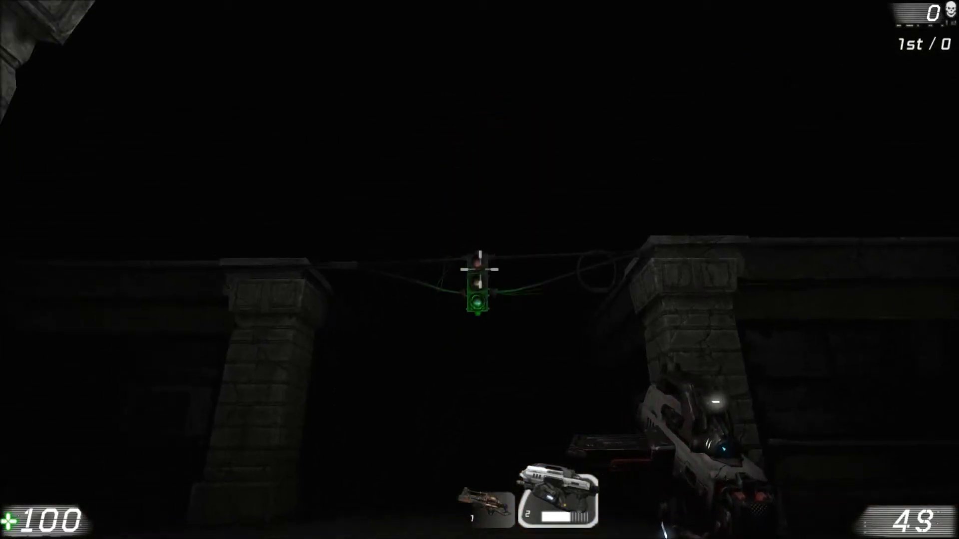
left_click(480, 270)
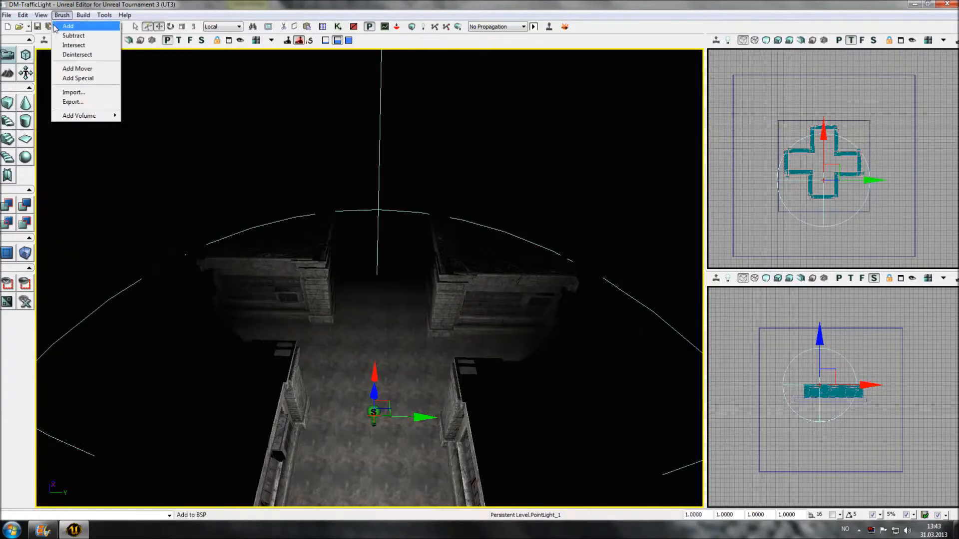
Step: Select the cable mesh S_HU_Deco_SM_StopLight01_05 from the HU_Deco4 package in the Generic browser
left_click(57, 25)
left_click(41, 15)
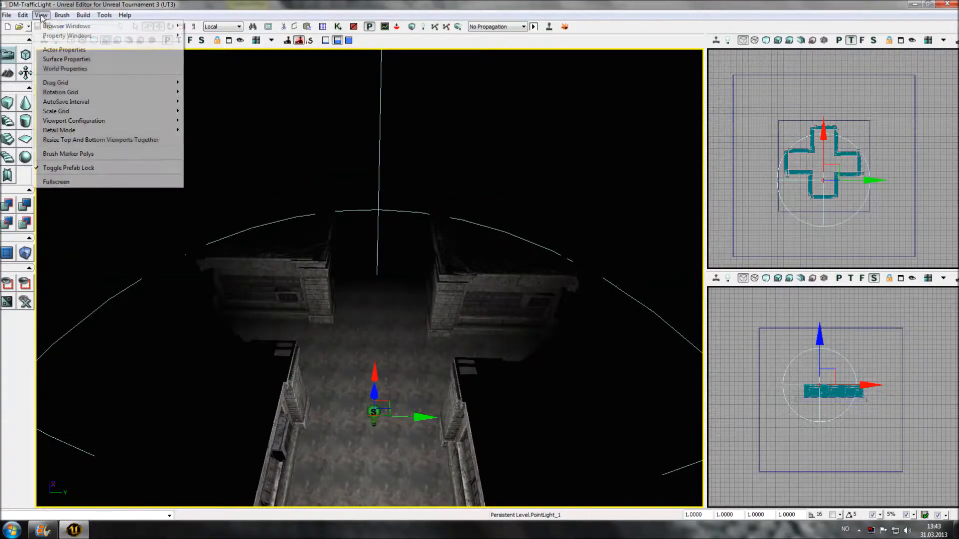
mouse_move(75, 26)
left_click(200, 25)
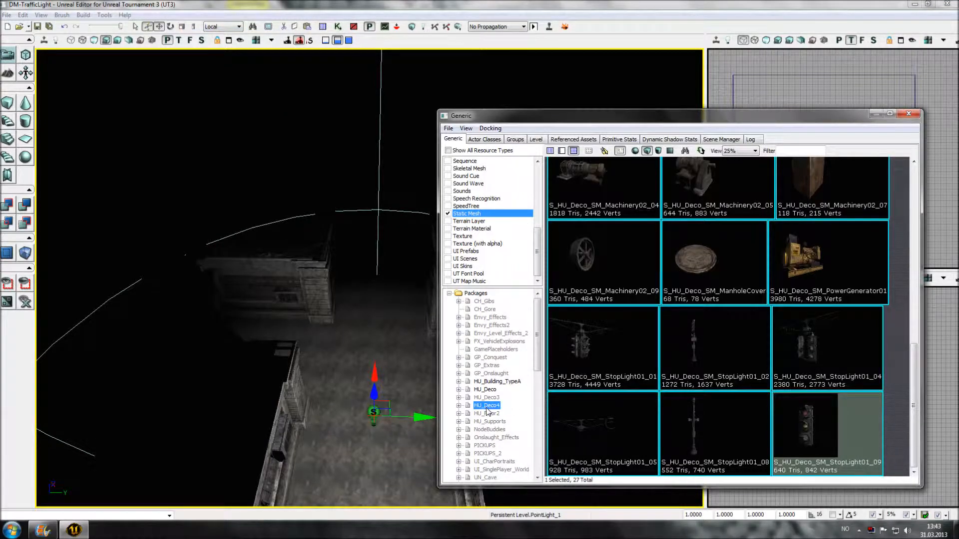
left_click(599, 421)
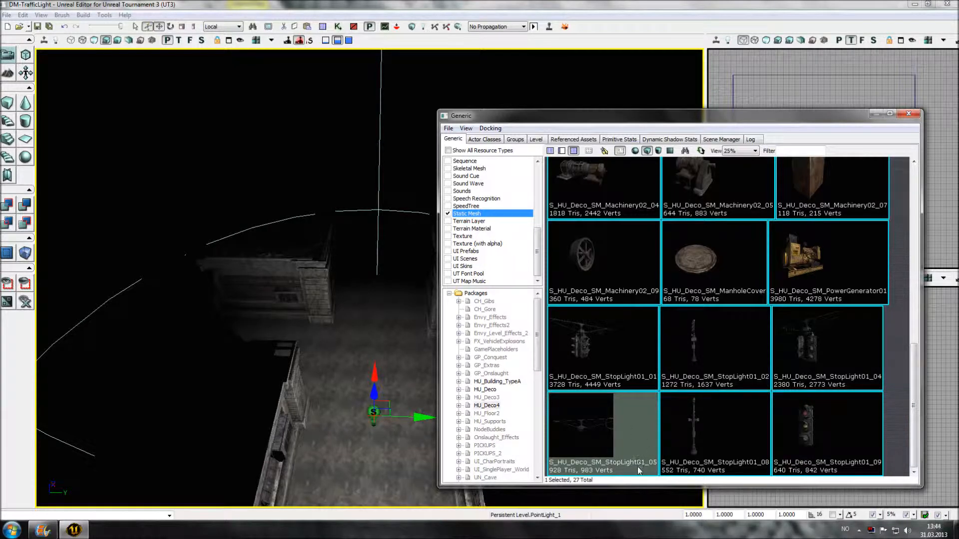
left_click_drag(369, 324, 395, 270)
left_click(909, 114)
Step: Add the selected mesh as a static mesh on the floor between the two pillars and set its draw scale to 2.8
right_click(344, 400)
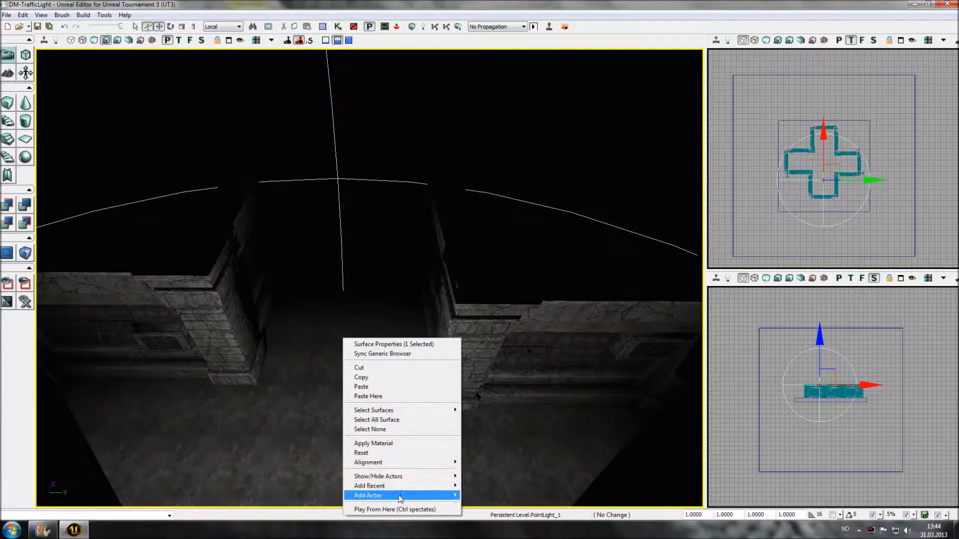
mouse_move(399, 497)
left_click(521, 388)
left_click_drag(708, 515, 686, 515)
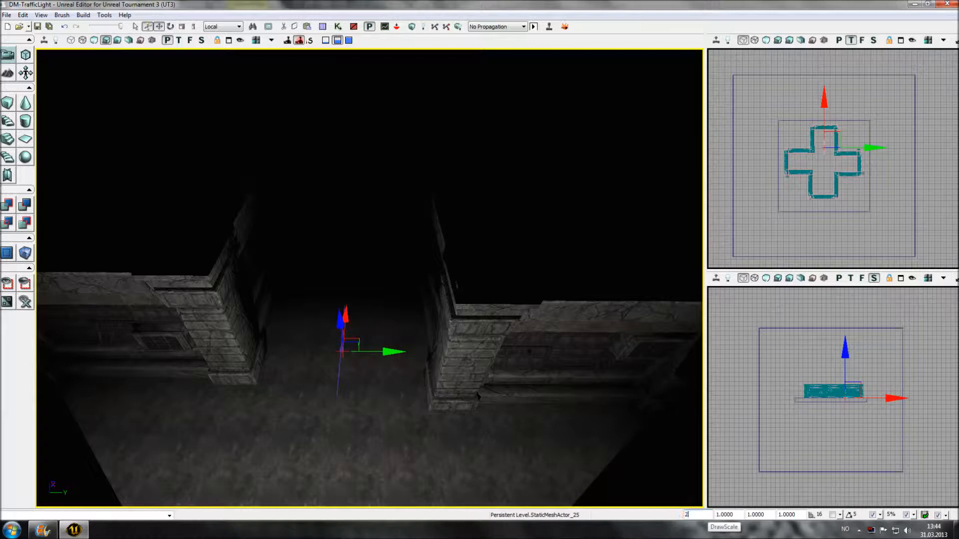
key("Return")
key("BackSpace")
Step: Show the perspective view unlit and rotate the cable mesh so it spans the street from pillar to pillar
left_click(94, 40)
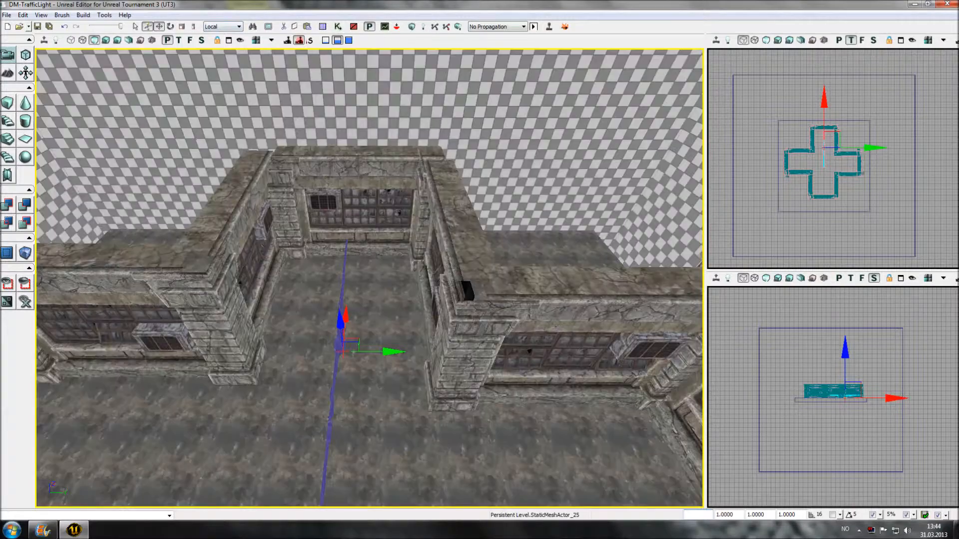
mouse_move(377, 233)
right_mouse_down()
mouse_move(370, 259)
mouse_move(377, 233)
right_mouse_up()
key("space")
left_click_drag(383, 235, 417, 270)
key("space")
key("space")
Step: Raise the cable mesh to the upper part of the two pillars so it hangs across the street
right_click_drag(417, 270, 428, 192)
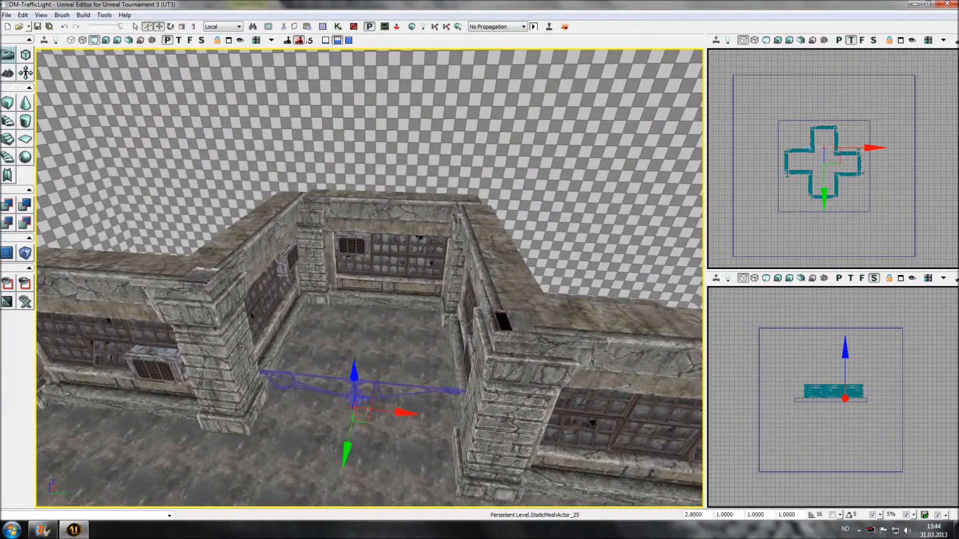
left_click_drag(356, 371, 364, 317)
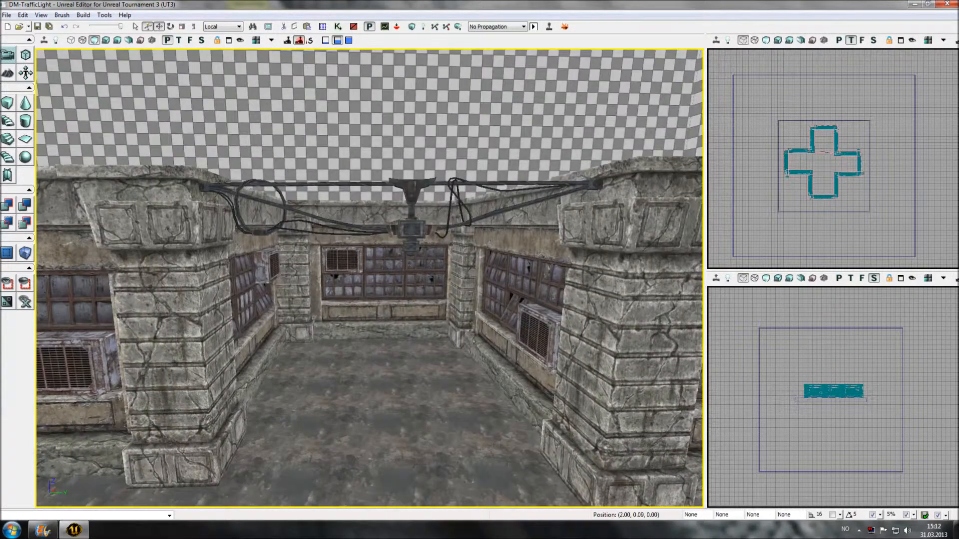
left_click_drag(369, 279, 370, 257)
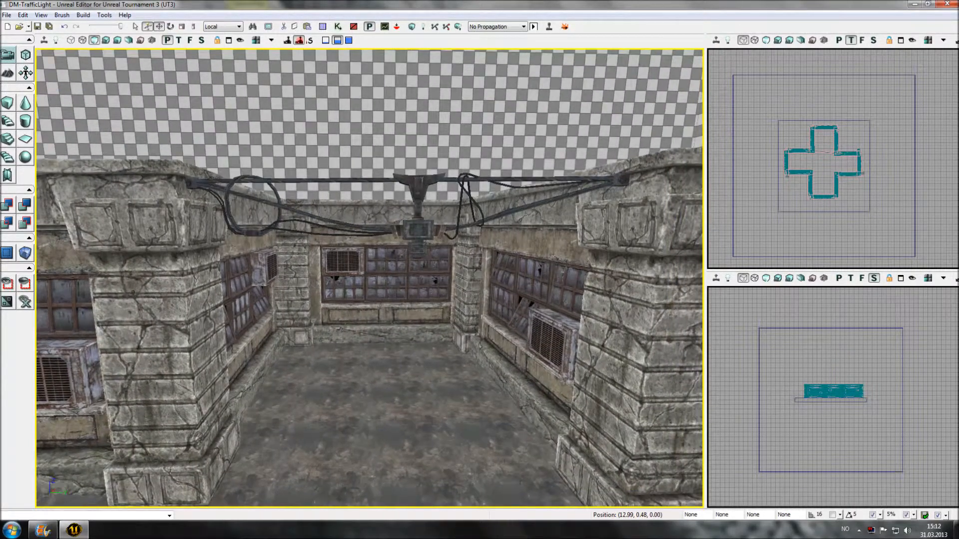
middle_click_drag(370, 278, 387, 279)
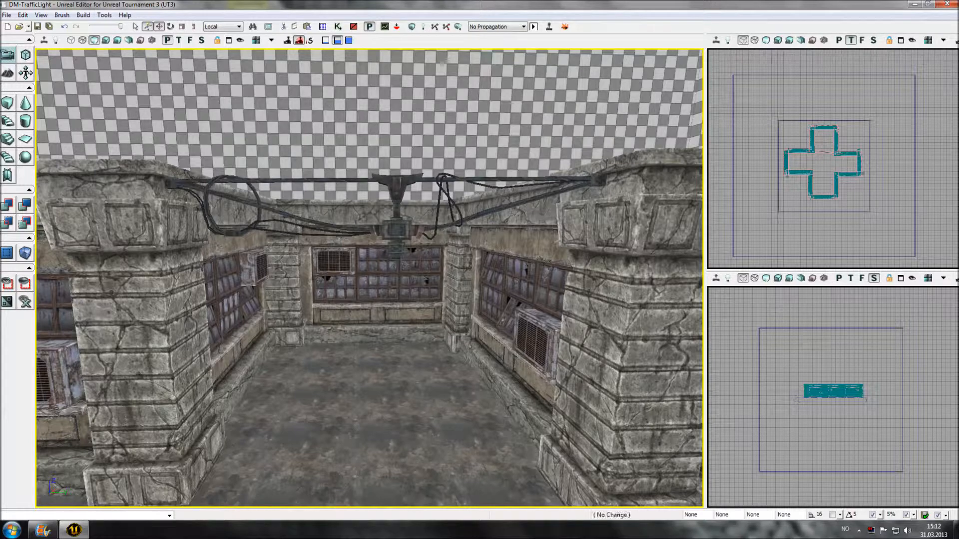
Step: Add the mesh S_HU_Deco_SM_StopLight01_09 from the HU_Deco4 package as an InterpActor at the middle of the cable mesh
left_click(396, 243)
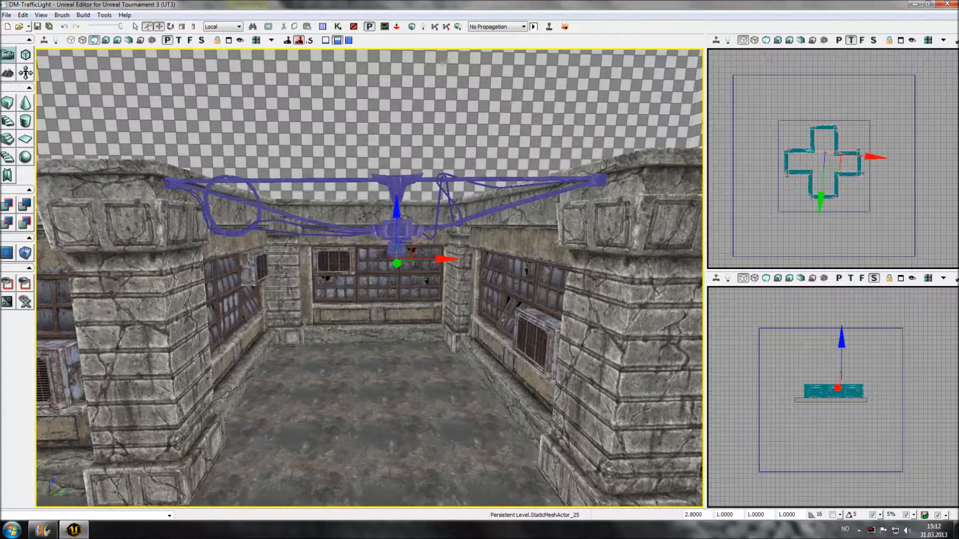
left_click(41, 14)
mouse_move(55, 23)
left_click(200, 23)
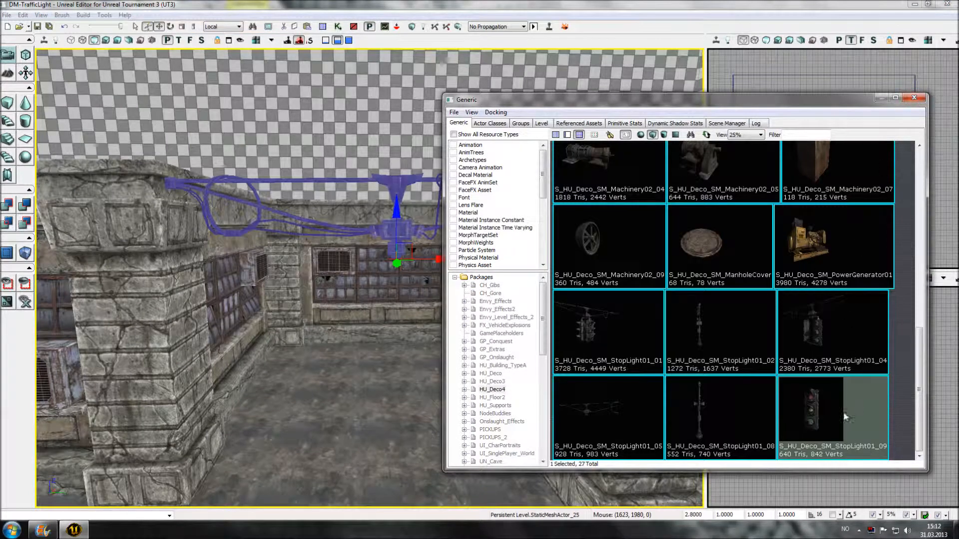
left_click(919, 103)
right_click(392, 215)
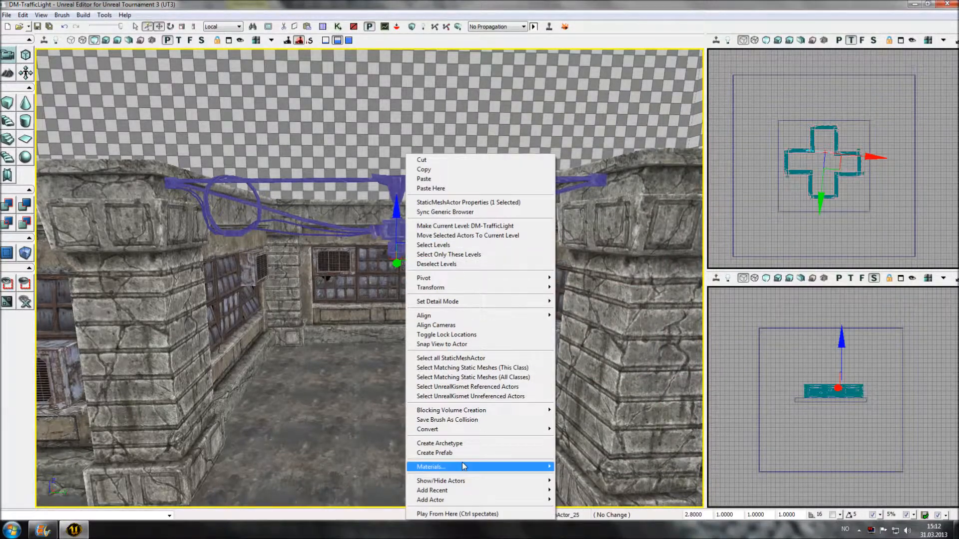
mouse_move(470, 502)
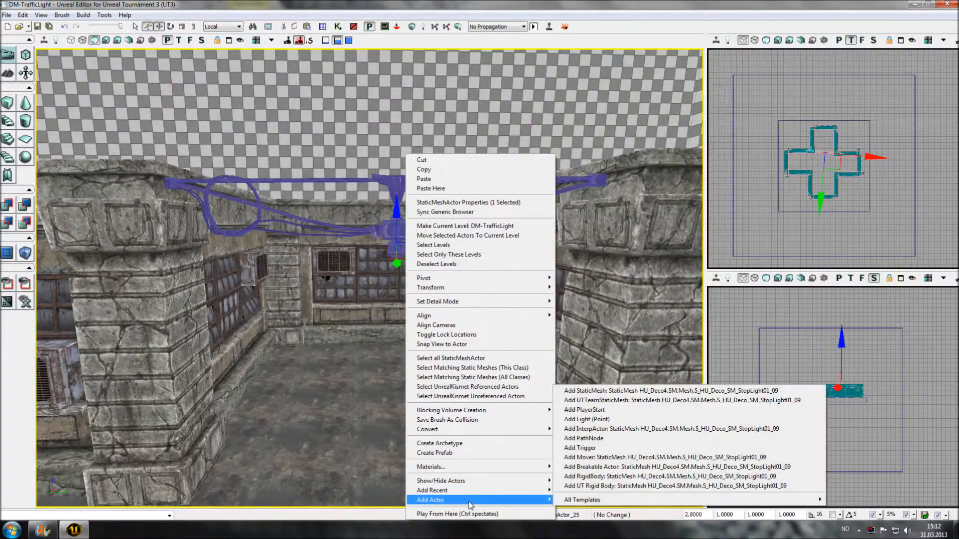
left_click(600, 431)
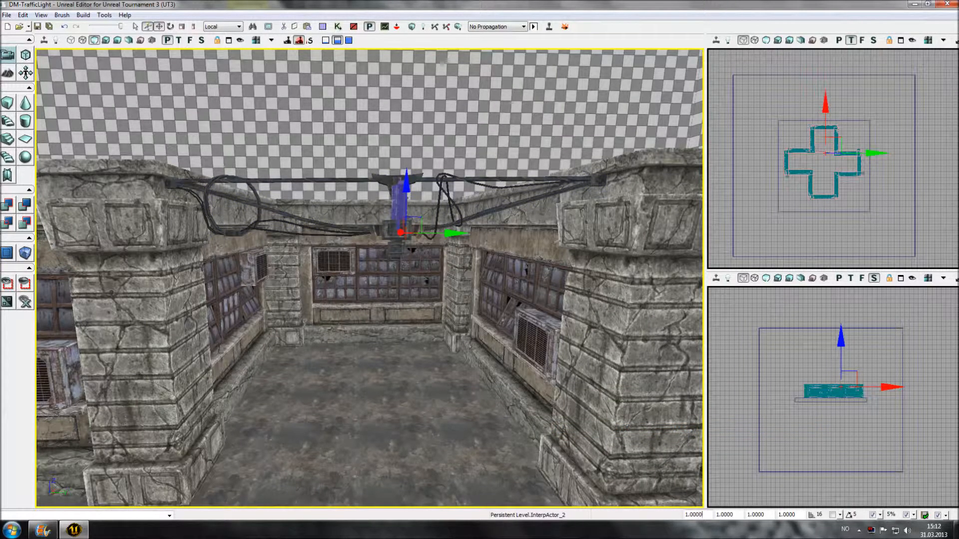
Step: Set the traffic light's draw scale to 1.9 and place it in the middle of the cables with its lamps facing the intersection
left_click(702, 515)
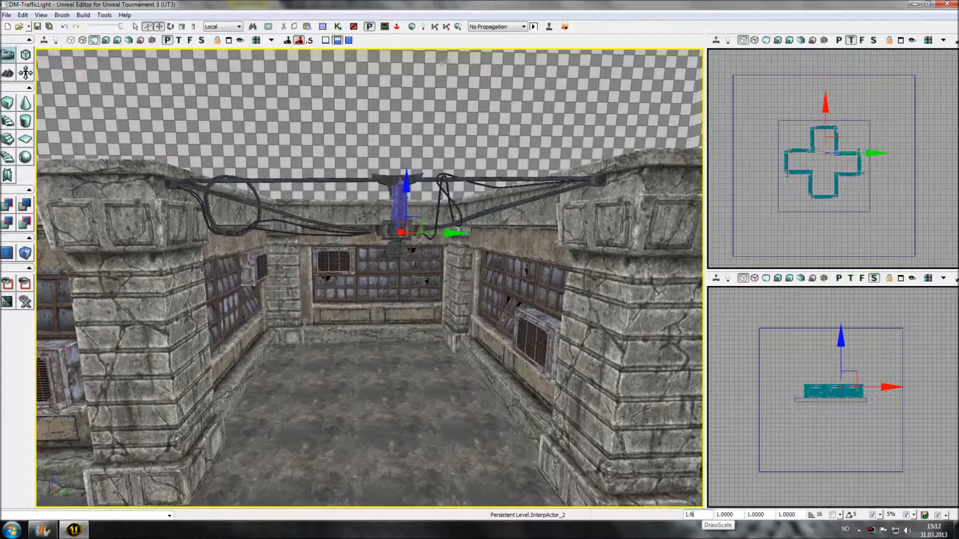
key("Return")
right_click_drag(500, 349, 590, 334)
left_click_drag(499, 310, 504, 369)
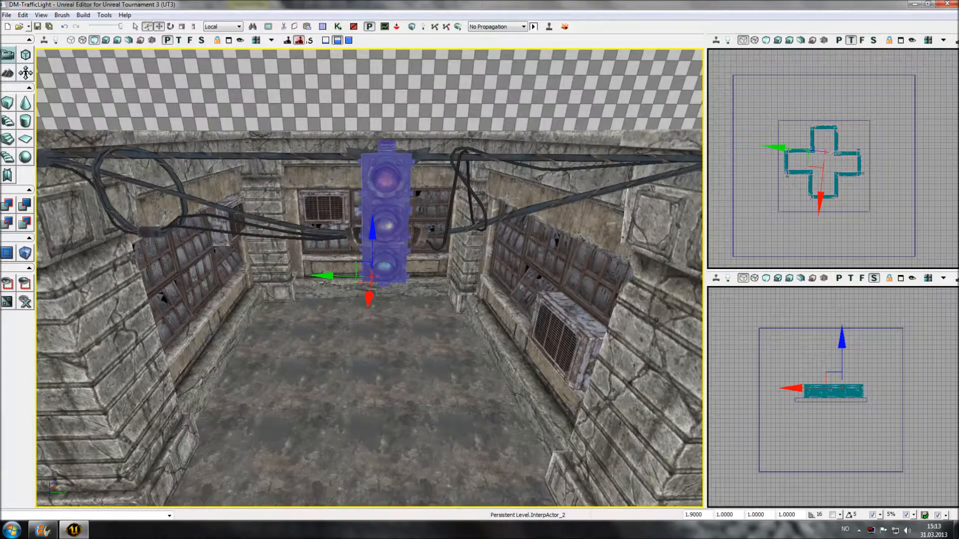
Step: Select the cable mesh together with the traffic light and tilt both slightly downward toward the intersection
left_click(325, 233, "ctrl")
left_click_drag(324, 319, 482, 298)
key("space")
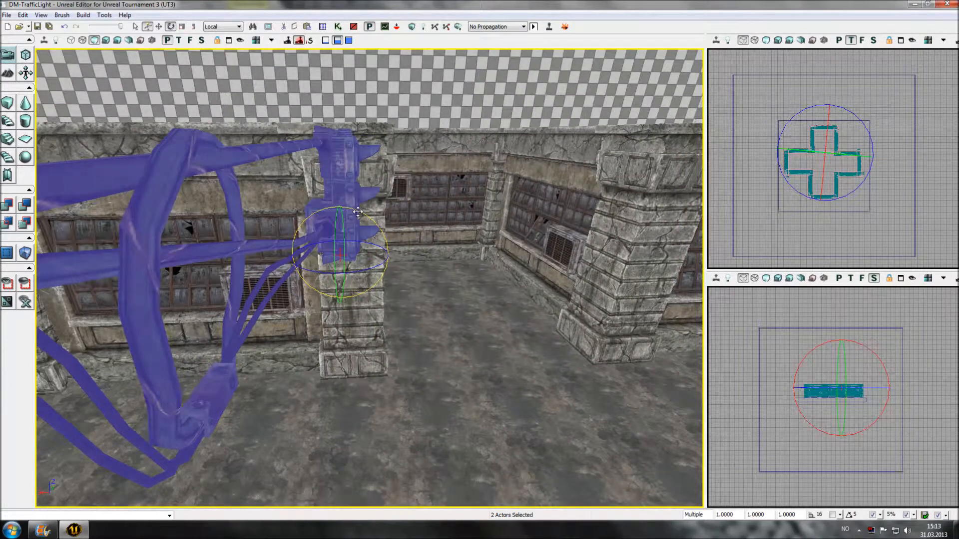
left_click_drag(382, 272, 413, 305)
right_click_drag(412, 304, 319, 275)
left_click_drag(320, 274, 388, 300)
left_click(736, 307)
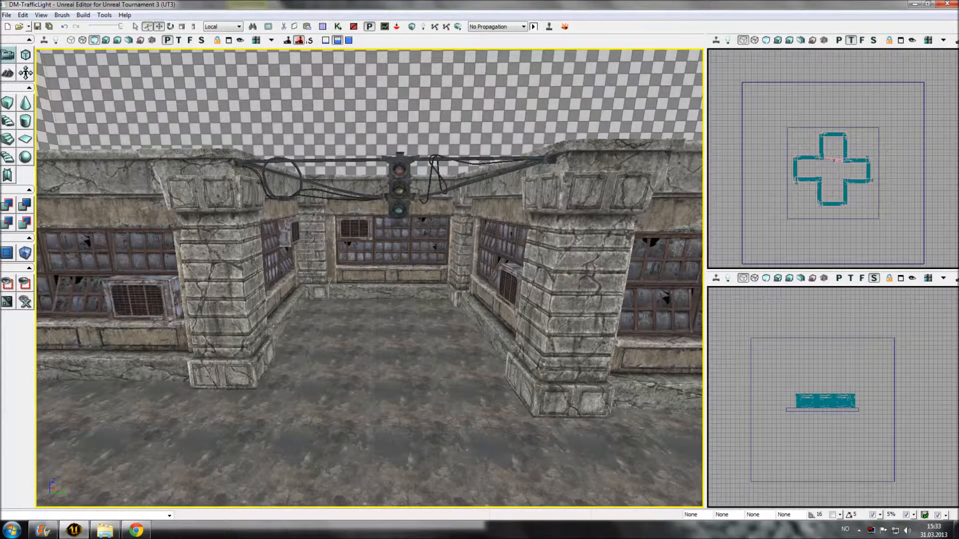
Step: Show the perspective view lit and examine how the traffic light is illuminated
left_click(106, 41)
left_click_drag(369, 299, 375, 245)
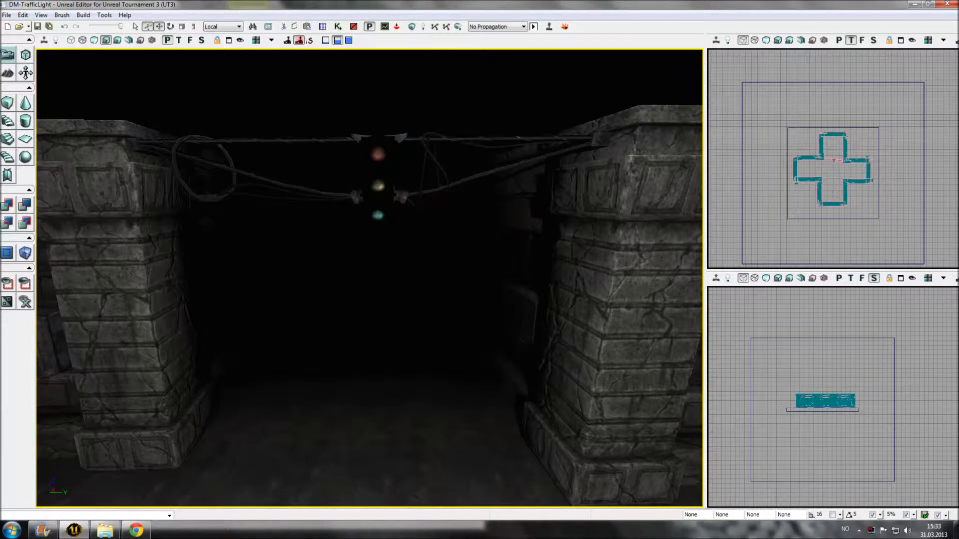
left_click(378, 185)
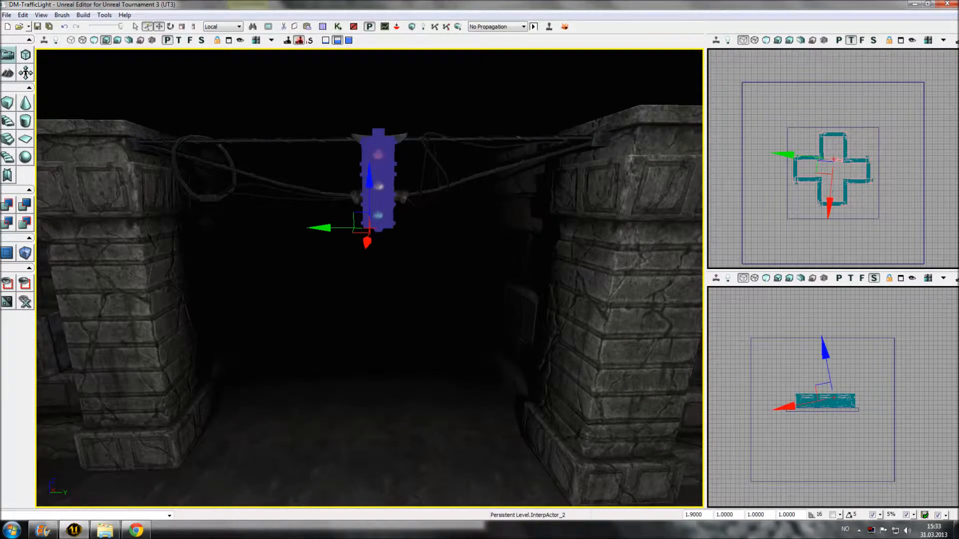
left_click(725, 240)
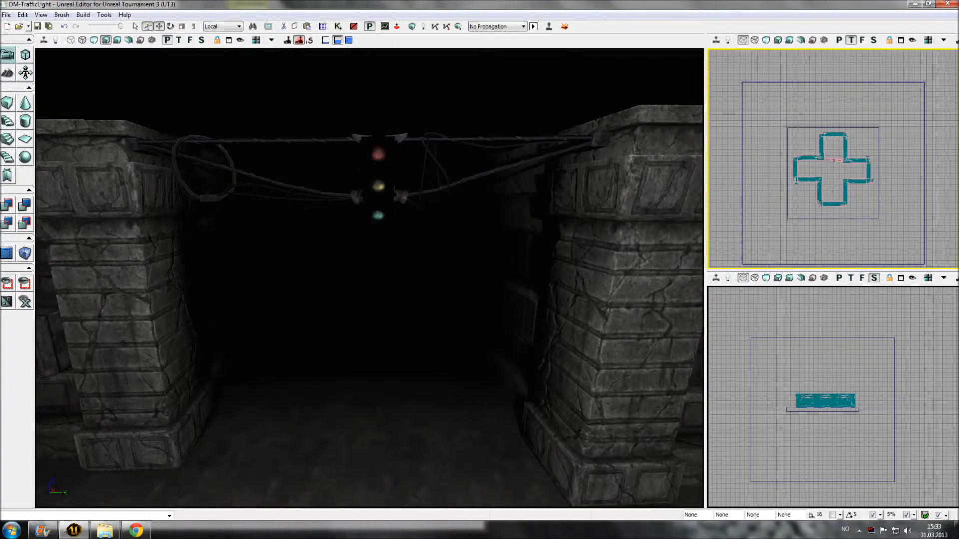
Step: Enable the Dynamic lighting channel of the point light above the opposite street arm and check the traffic light's illumination
right_click_drag(370, 280, 859, 312)
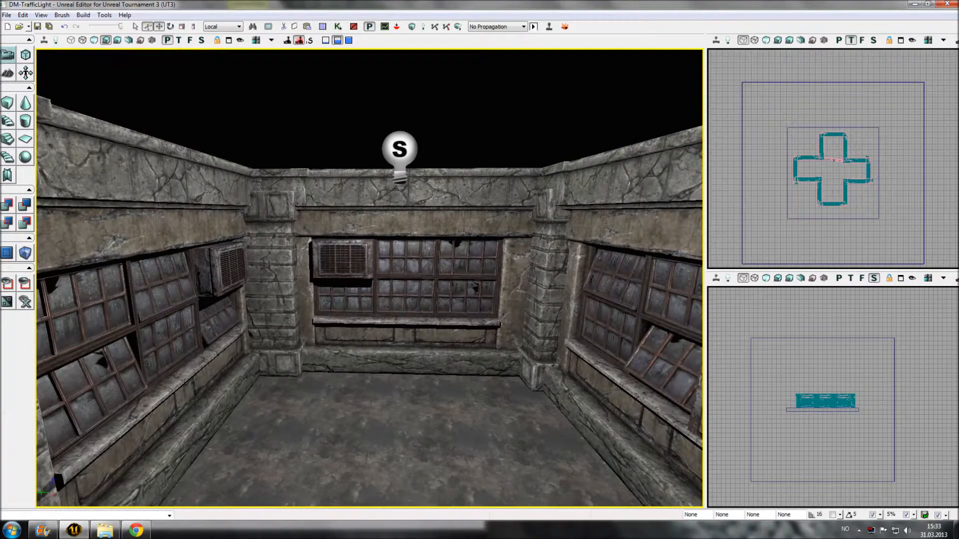
left_click(400, 153)
middle_click_drag(399, 153, 402, 108)
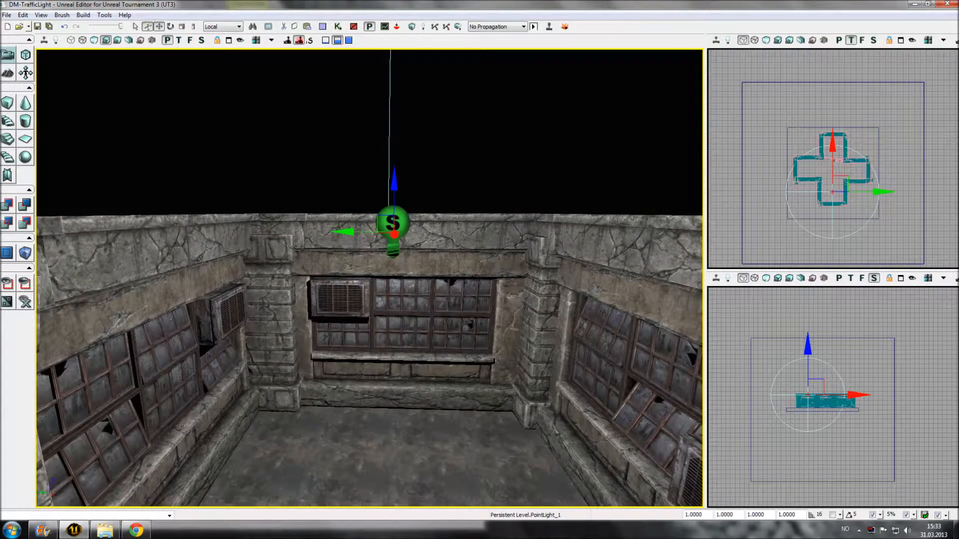
key("F4")
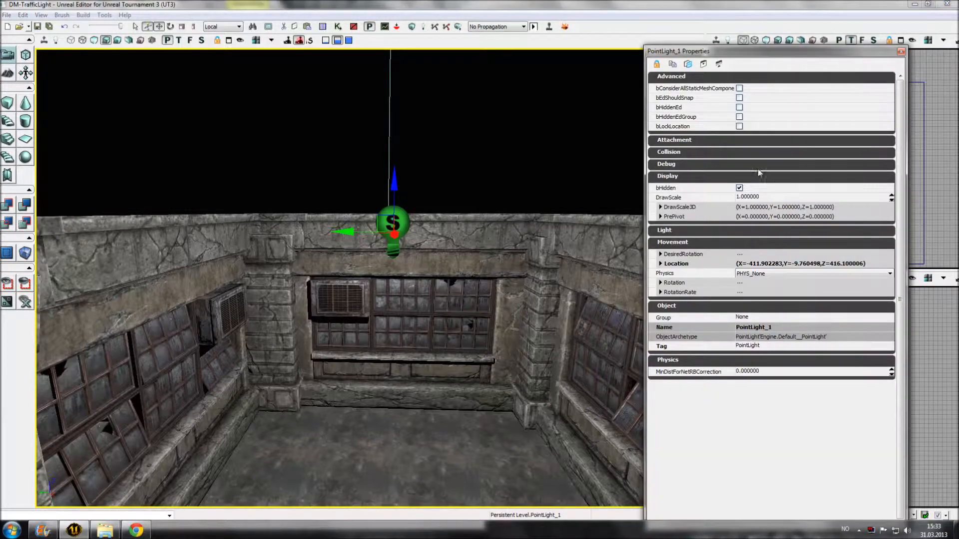
left_click(667, 233)
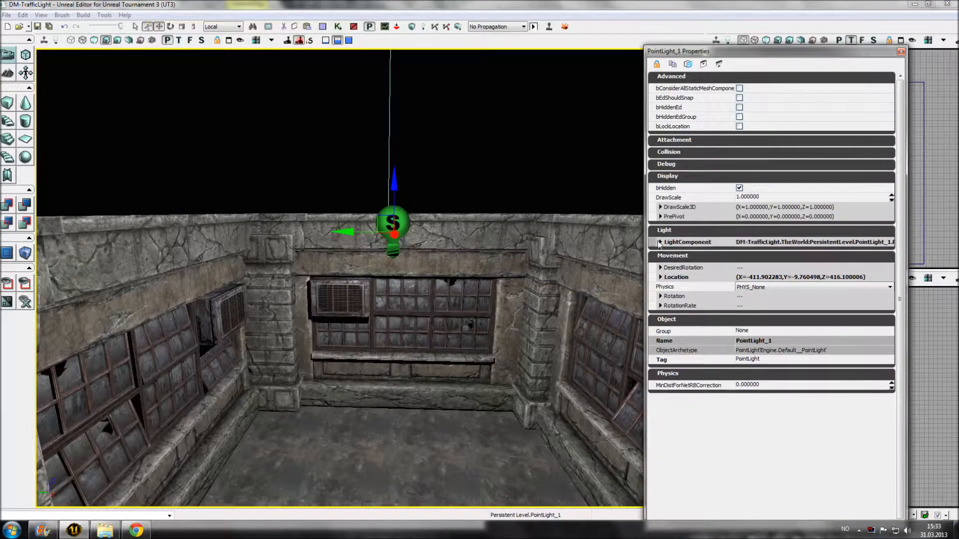
left_click(660, 243)
scroll(661, 306, "down", 4)
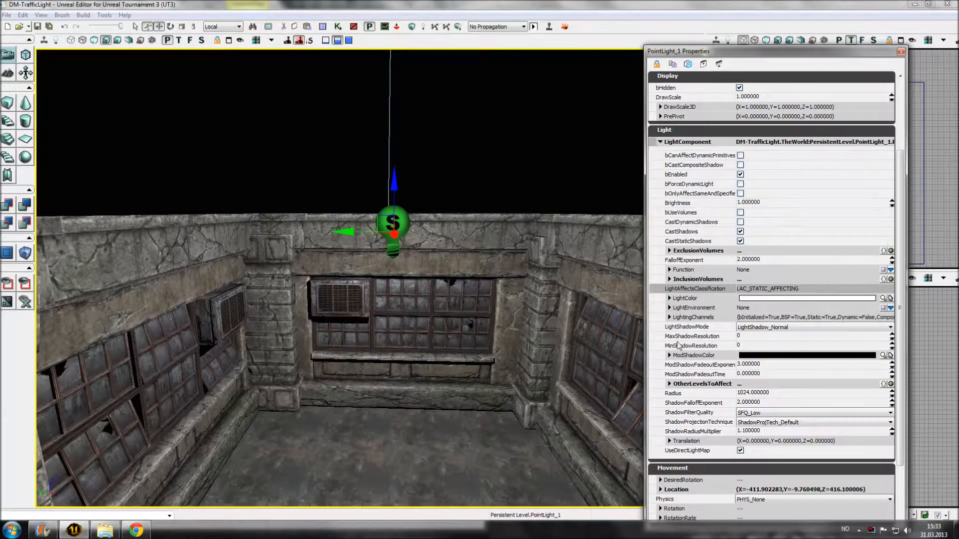
left_click(670, 317)
scroll(670, 320, "down", 1)
left_click(741, 373)
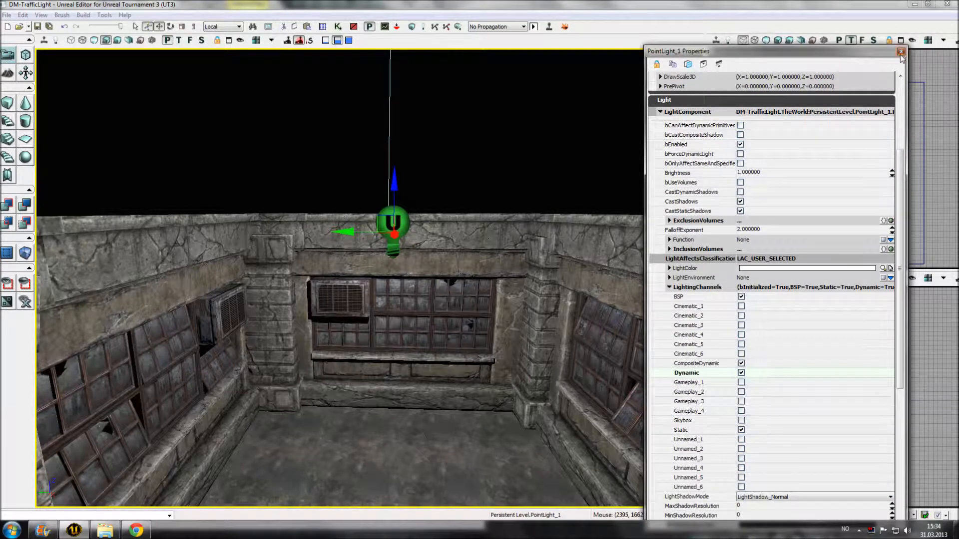
left_click(901, 52)
right_click_drag(549, 250, 679, 264)
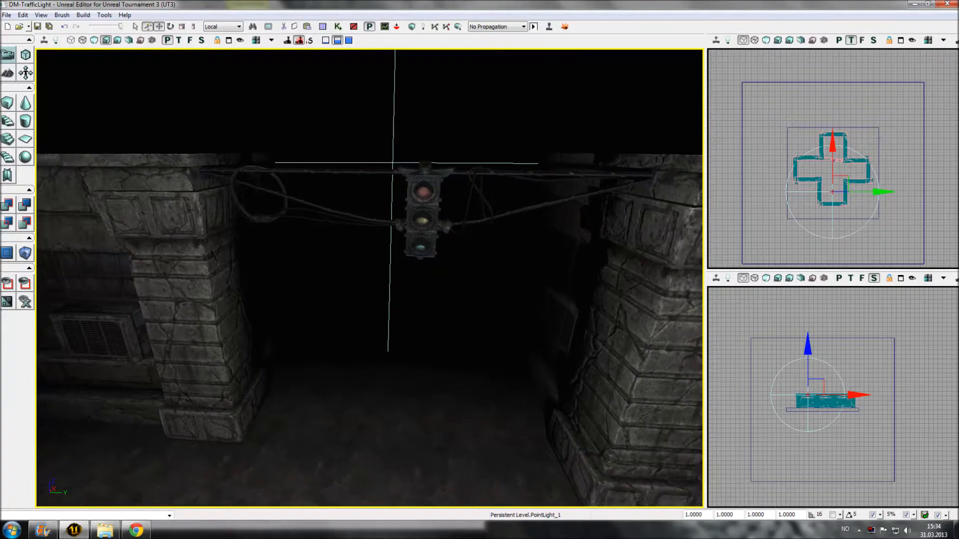
right_click_drag(449, 270, 476, 276)
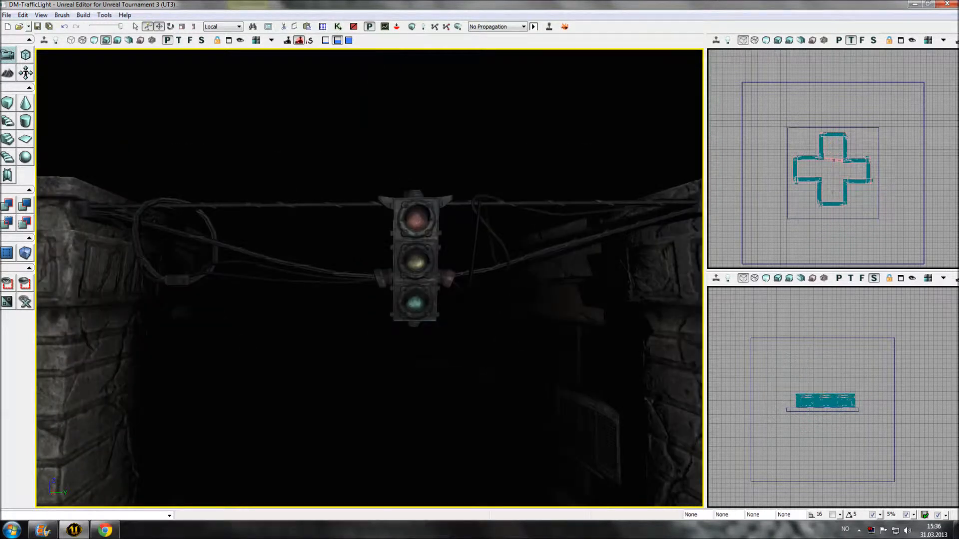
Step: Choose PointLightToggleable among the point light actor classes as the actor to place
left_click(42, 15)
mouse_move(71, 28)
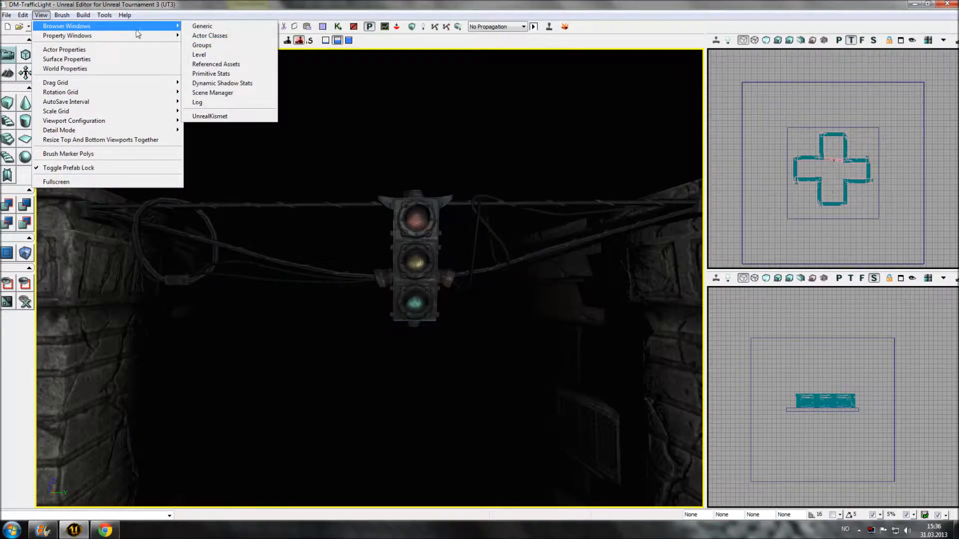
left_click(202, 26)
left_click(490, 123)
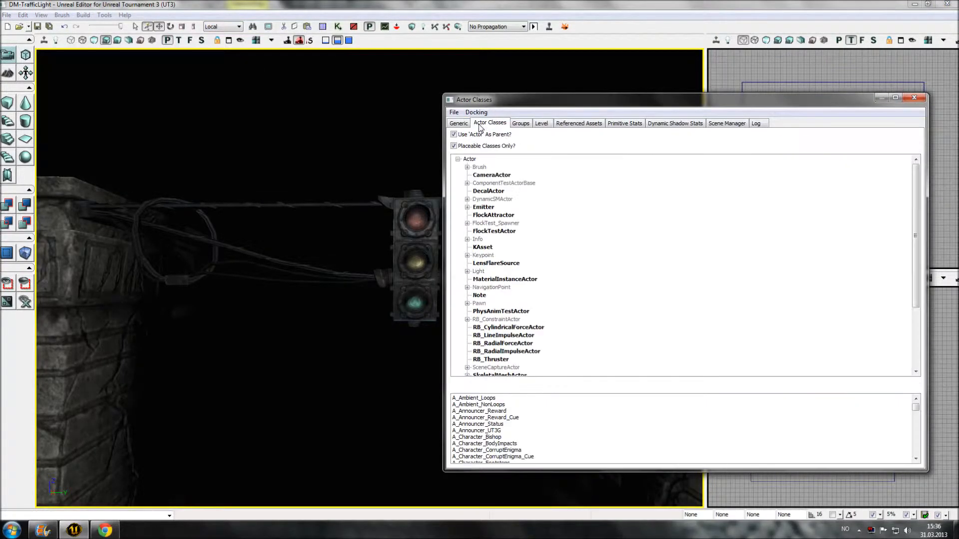
left_click(467, 272)
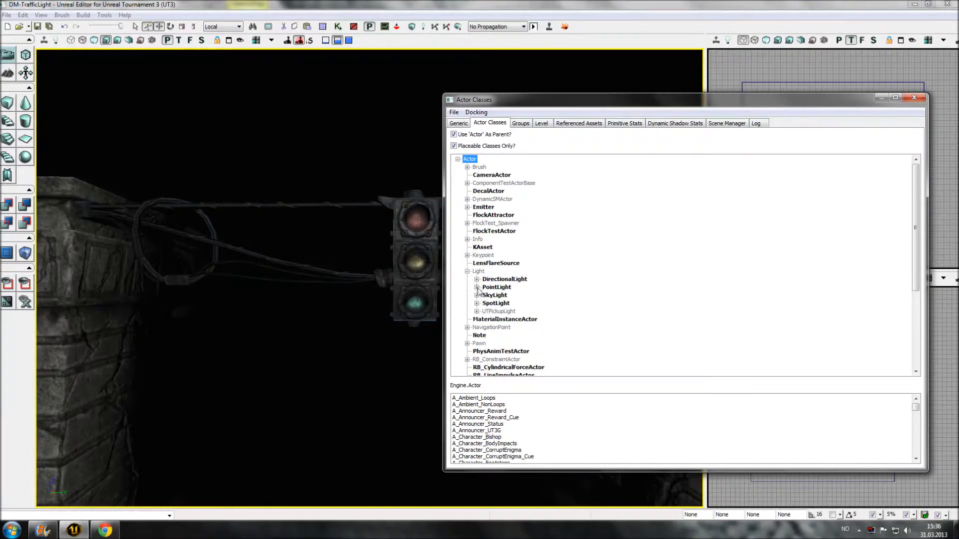
left_click(477, 288)
left_click(503, 305)
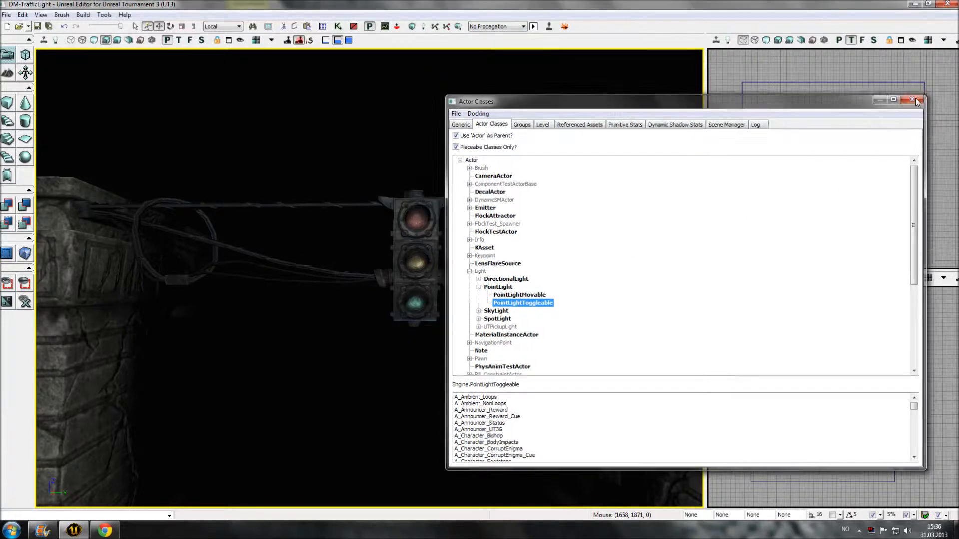
left_click(914, 97)
Step: Add a PointLightToggleable at the traffic light and move it in front of the upper lamp
right_click(414, 159)
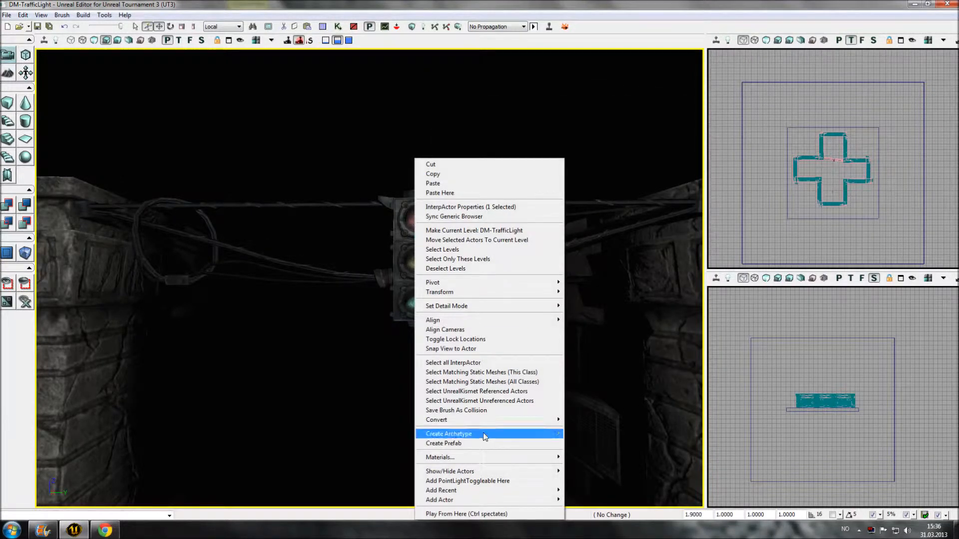
left_click(483, 482)
left_click_drag(464, 106, 474, 85)
right_click_drag(474, 85, 473, 111)
left_click_drag(474, 111, 469, 64)
left_click_drag(414, 225, 414, 214)
left_click_drag(401, 251, 407, 255)
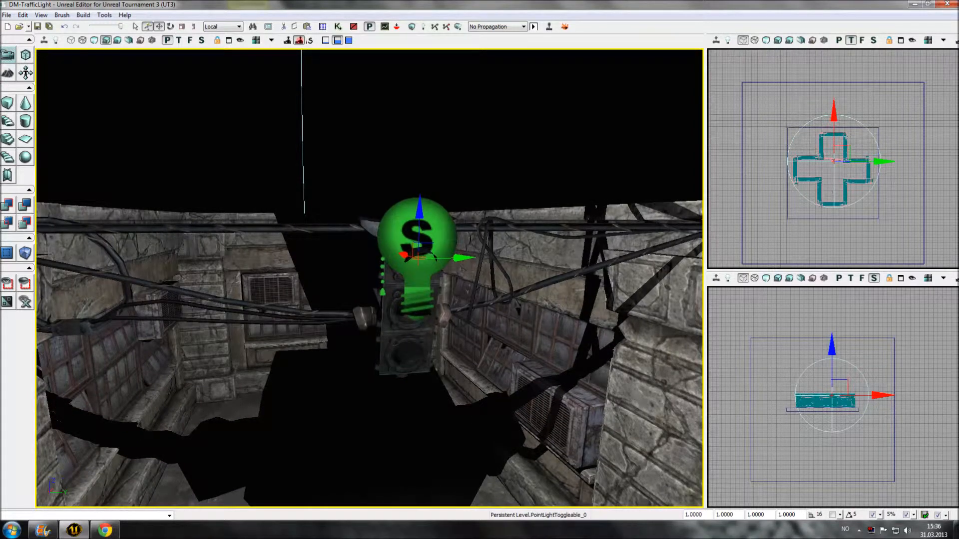
Step: Enable the Dynamic lighting channel of the new toggleable light
key("F4")
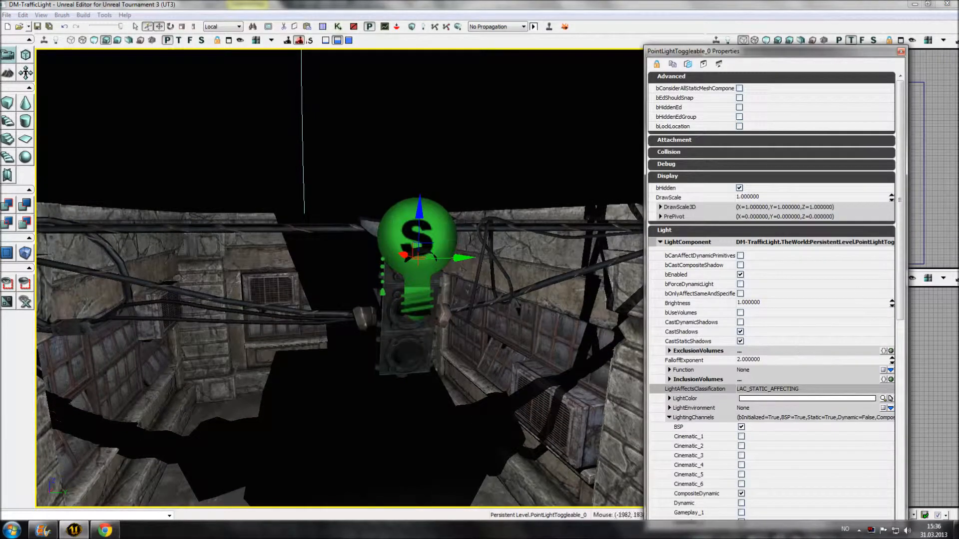
scroll(902, 354, "down", 3)
scroll(903, 354, "down", 2)
left_click(742, 379)
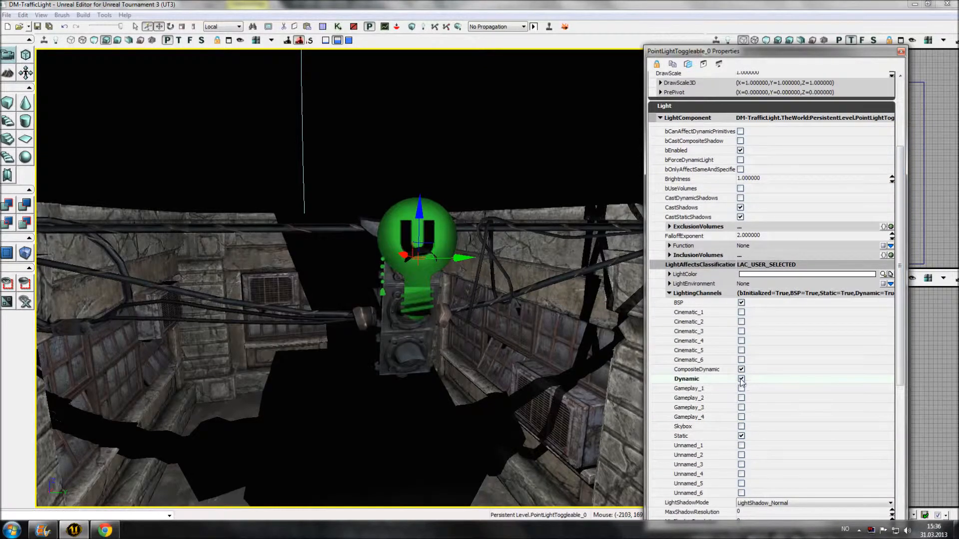
left_click(901, 52)
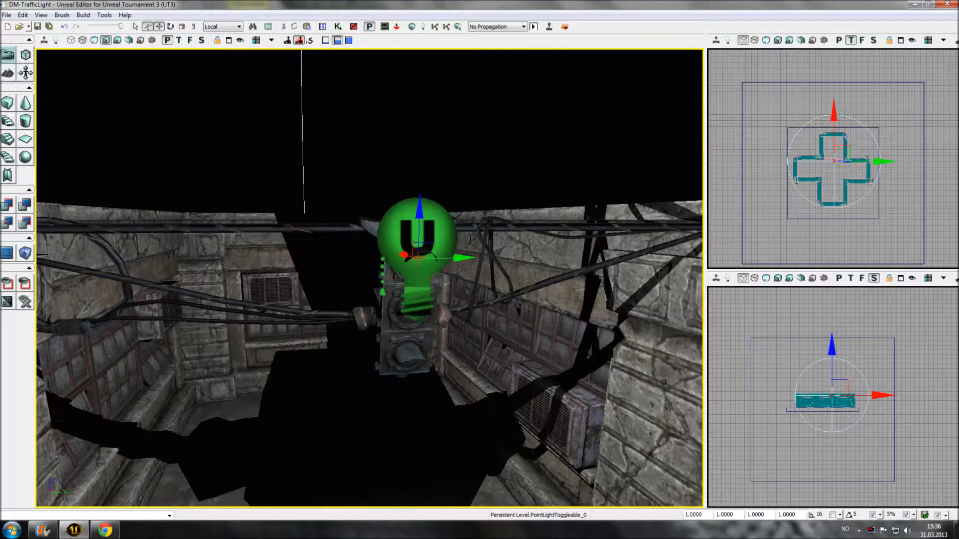
Step: Set the toggleable light's LightColor to pure red (255, 0, 0)
key("F4")
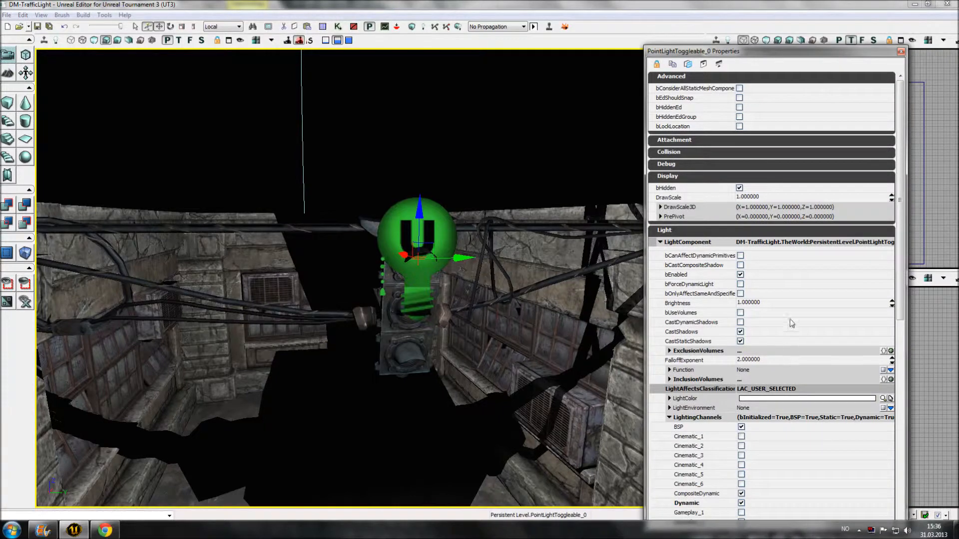
scroll(674, 242, "down", 1)
left_click(883, 378)
left_click(660, 98)
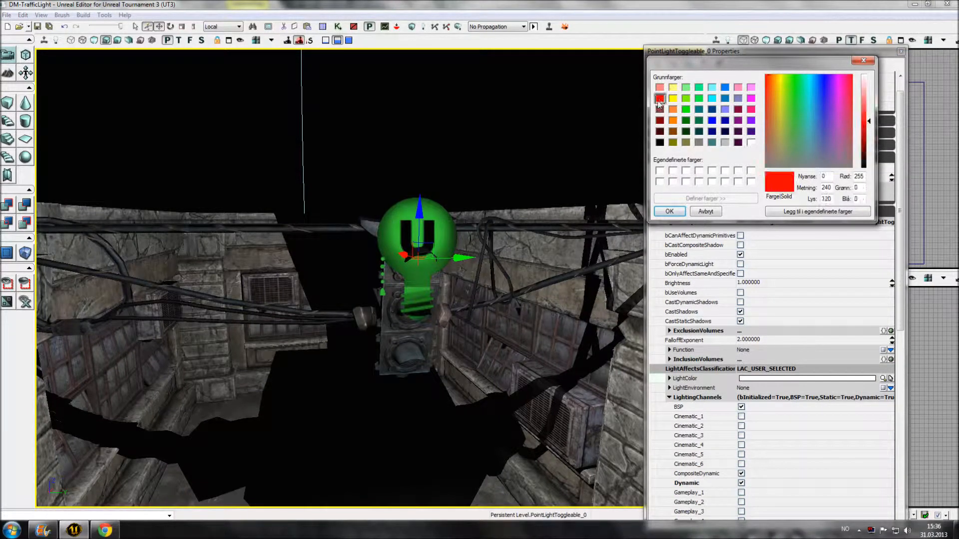
left_click(669, 211)
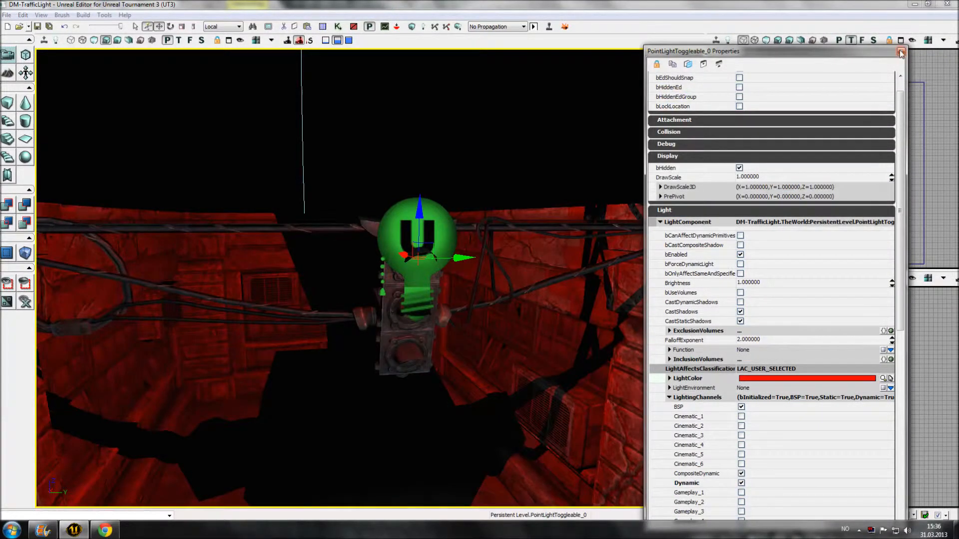
Step: Set the red light's Radius to 120 and move it forward and down in front of the lamps
left_click_drag(901, 254, 903, 430)
left_click(767, 342)
type("120")
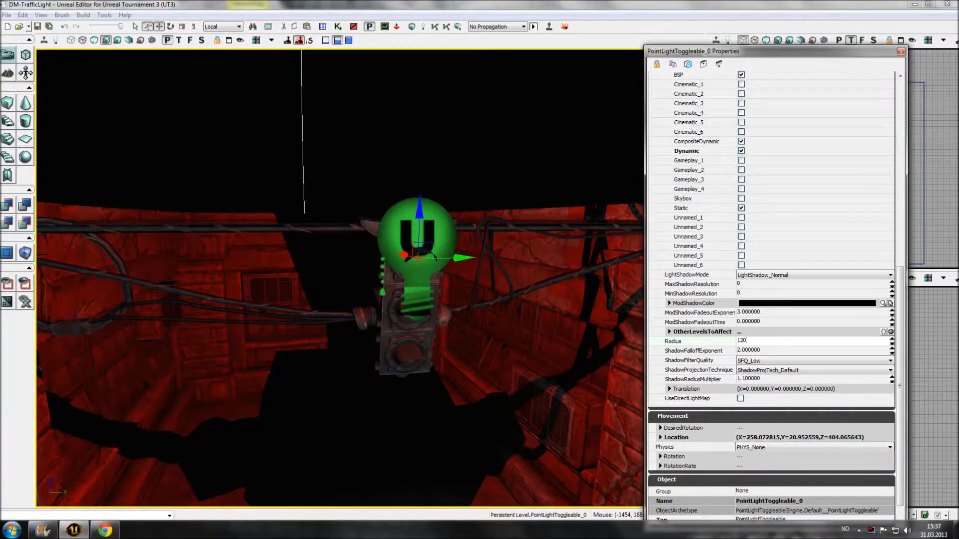
key("Return")
mouse_move(404, 256)
left_mouse_down()
mouse_move(434, 260)
mouse_move(421, 260)
left_mouse_up()
left_click_drag(439, 220, 439, 252)
Step: Set the red light's Brightness to 5
left_click_drag(901, 306, 821, 187)
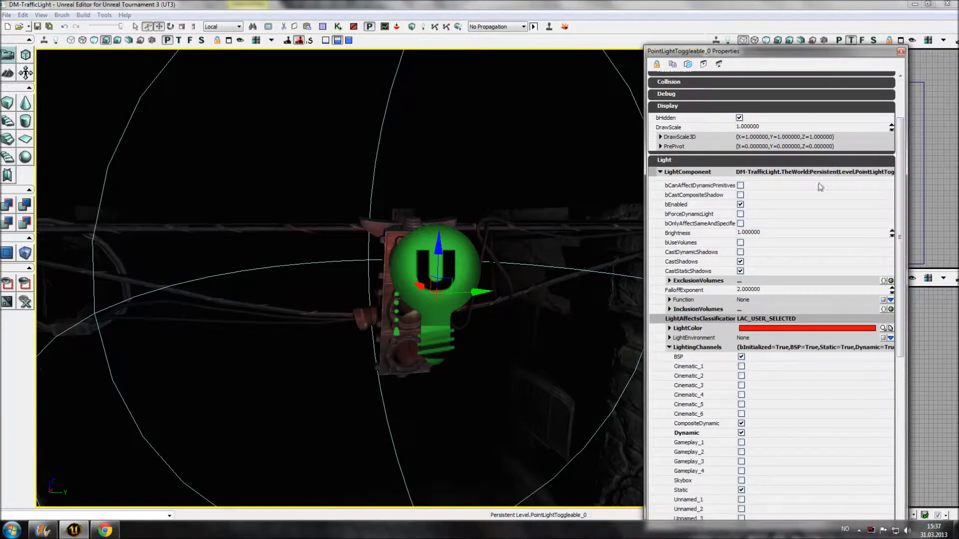
left_click(754, 233)
key("Return")
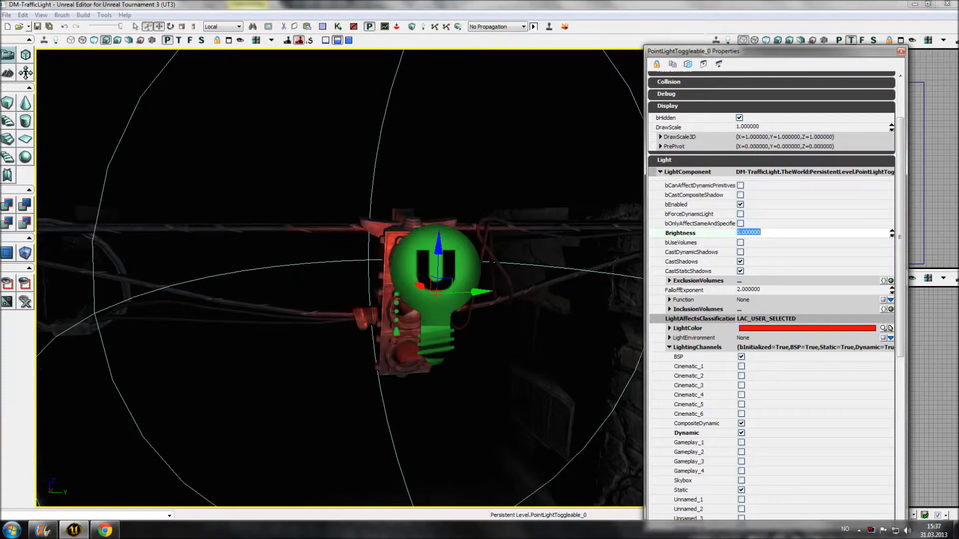
left_click(901, 52)
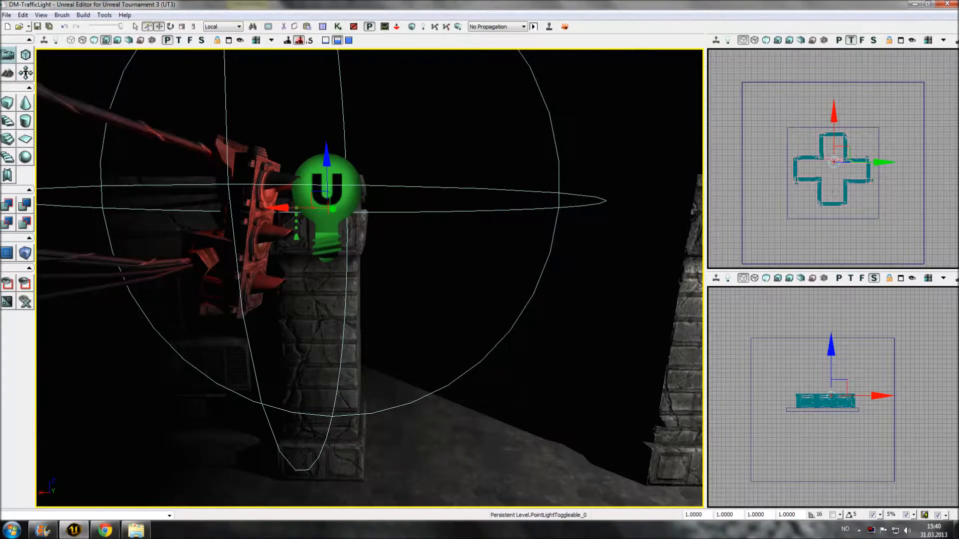
Step: Duplicate the red light downward for the middle and bottom lamps and set the middle copy's LightColor to yellow
left_click_drag(326, 158, 330, 290, "alt")
double_click(327, 240)
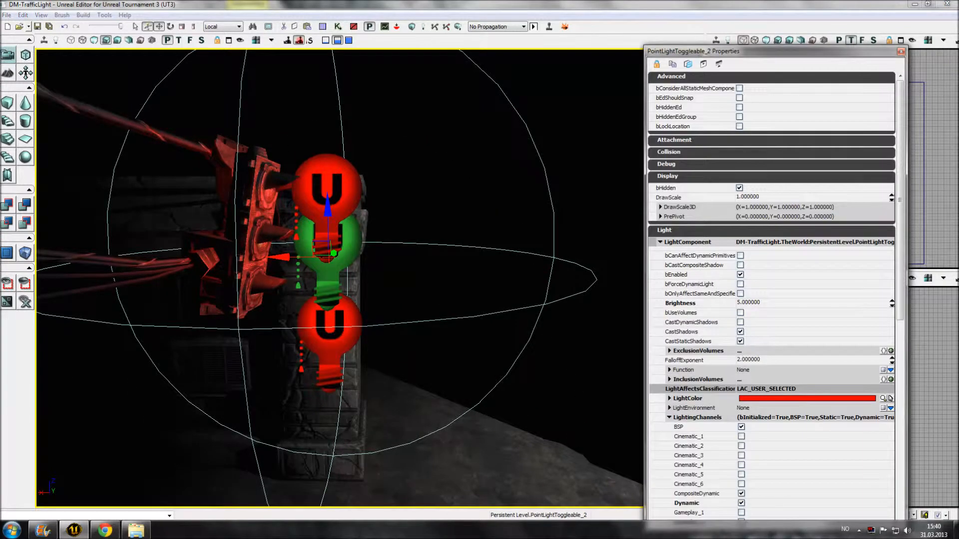
left_click(879, 400)
left_click(673, 99)
left_click(669, 212)
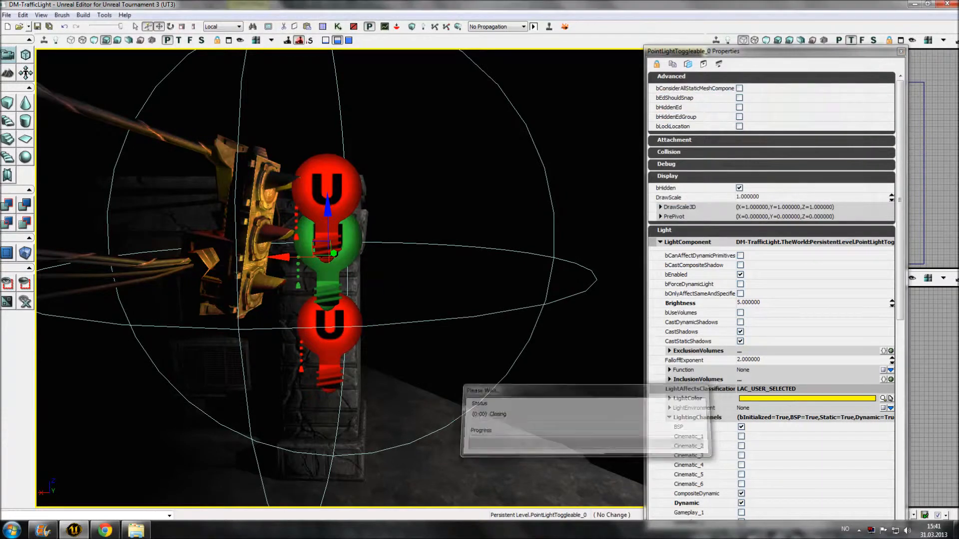
Step: Set the bottom light's LightColor to green
left_click(341, 320)
left_click(881, 399)
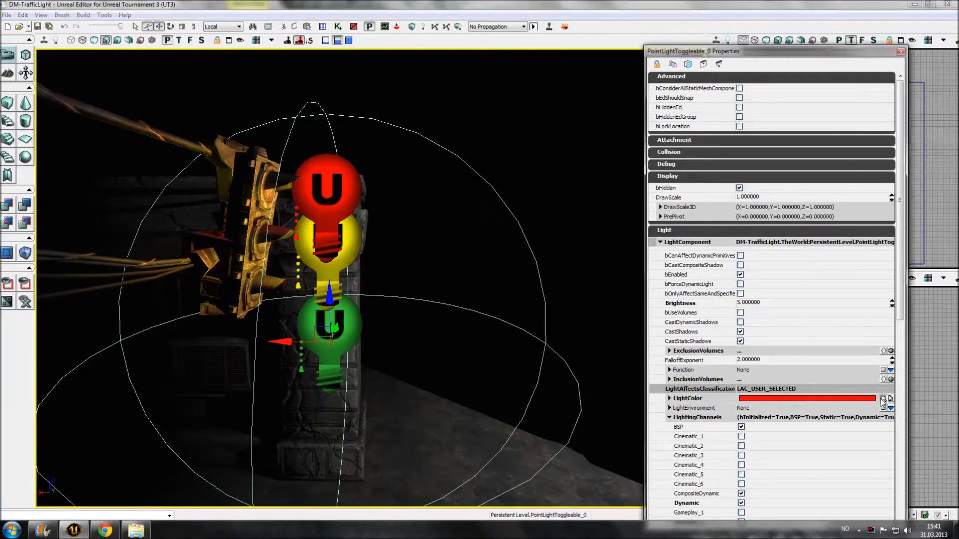
left_click(686, 109)
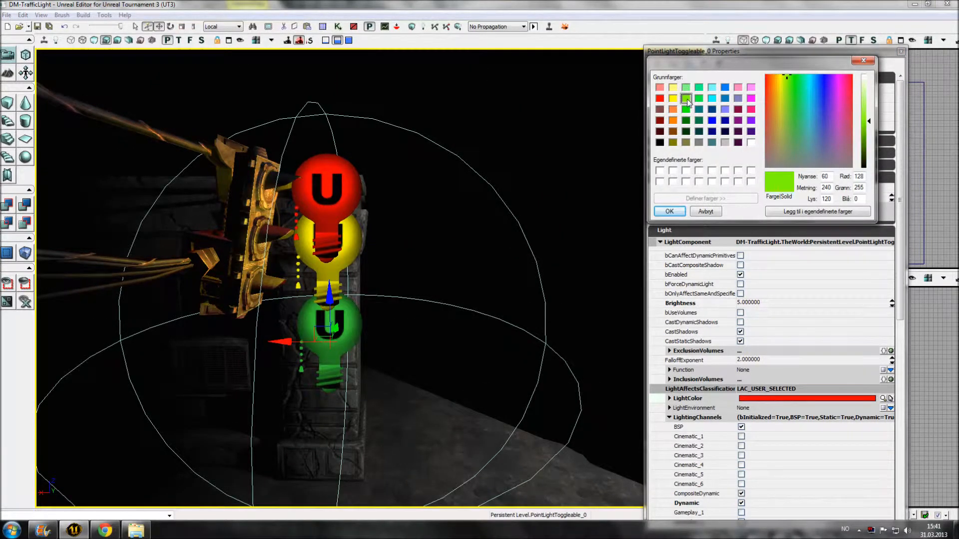
left_click(669, 211)
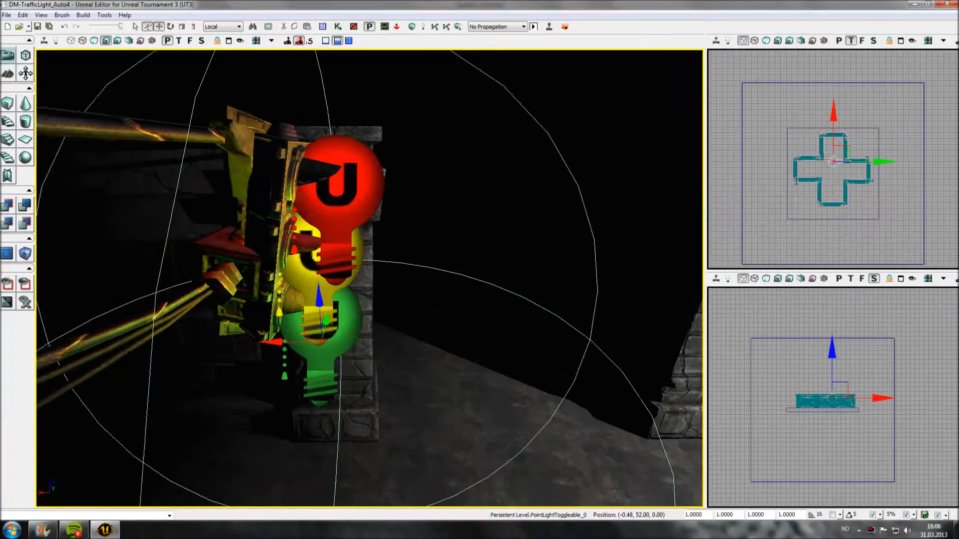
Step: Set the yellow light's Brightness to 0
right_click_drag(370, 278, 381, 278)
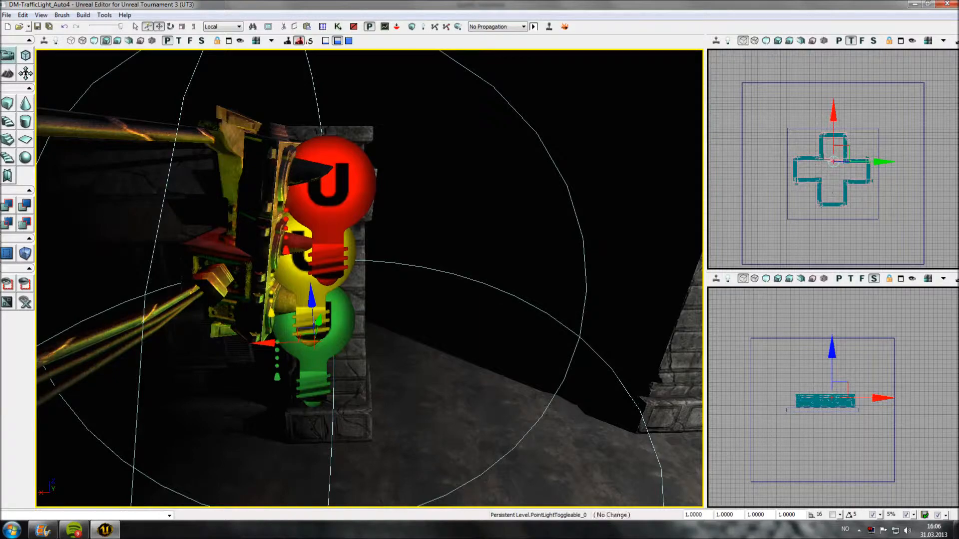
left_click(332, 190)
double_click(301, 272)
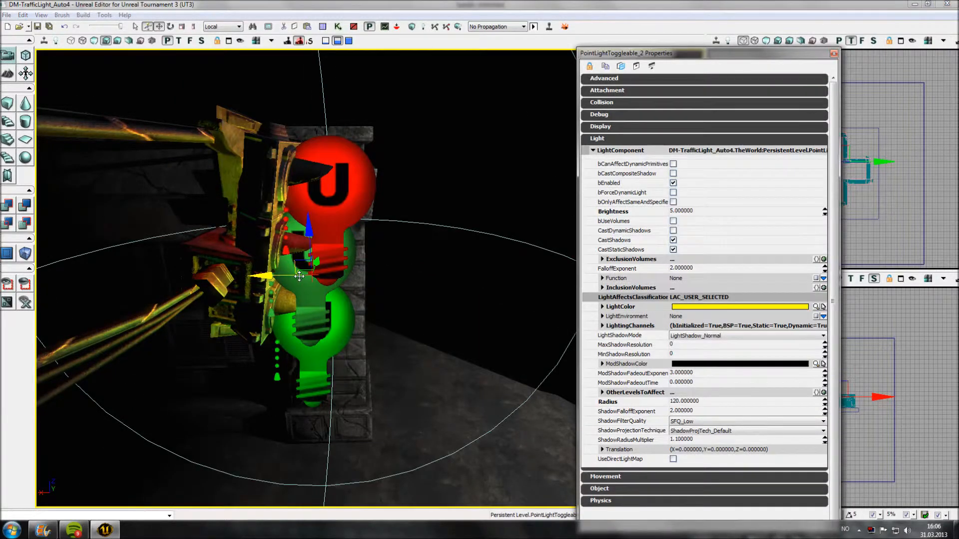
left_click(680, 212)
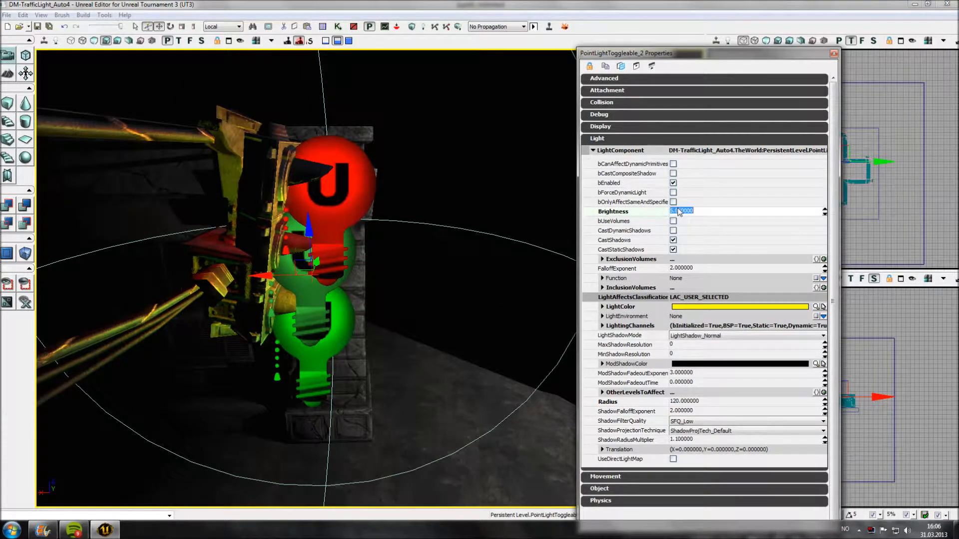
type("0")
key("Return")
Step: Set the green light's Brightness to 0 and close its properties
left_click(338, 334)
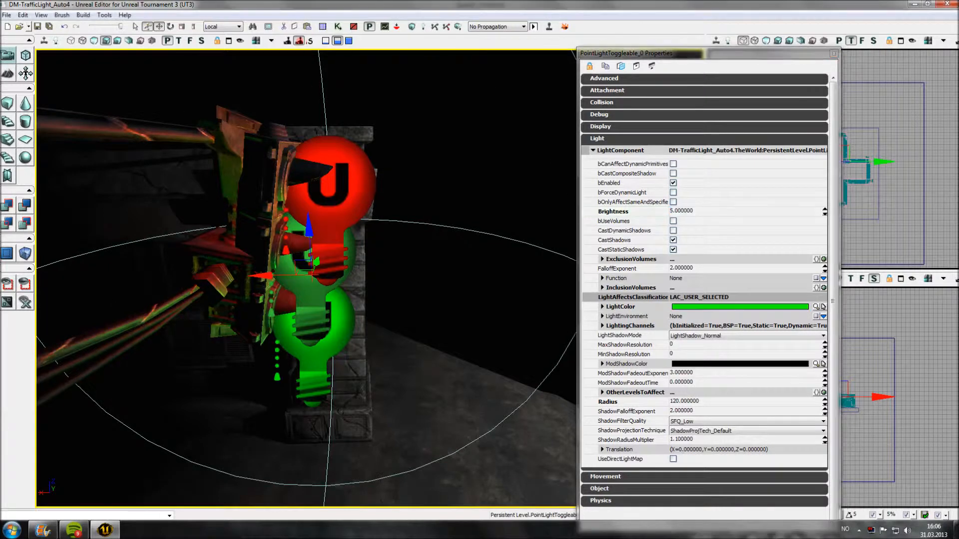
left_click(682, 212)
type("0")
left_click(833, 53)
Step: Open UnrealKismet and add a new Matinee to the main sequence
left_click(260, 215)
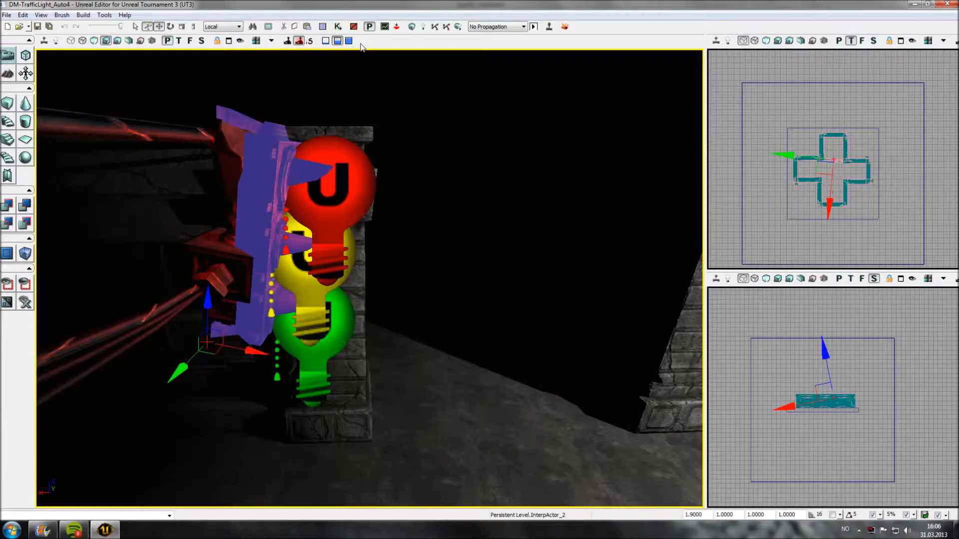
left_click(338, 27)
right_click(577, 96)
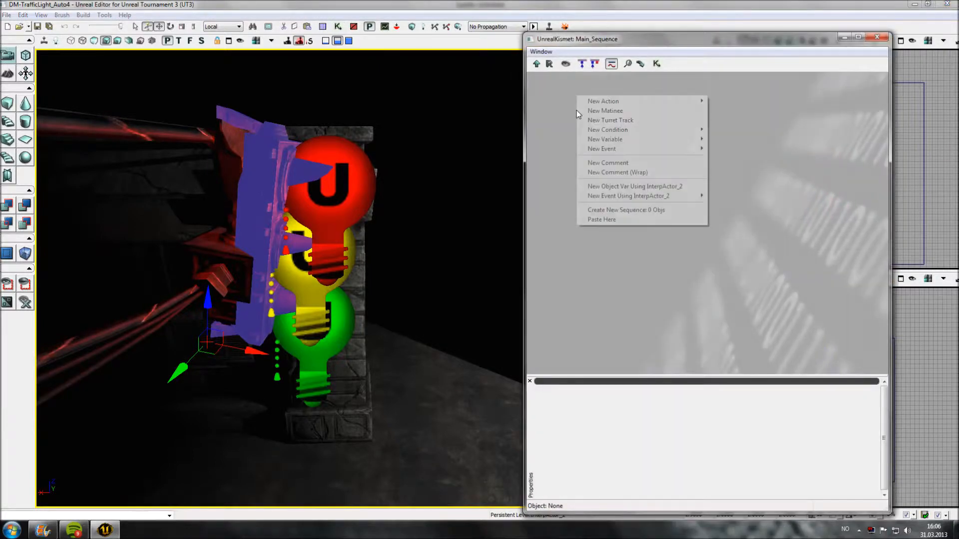
left_click(604, 110)
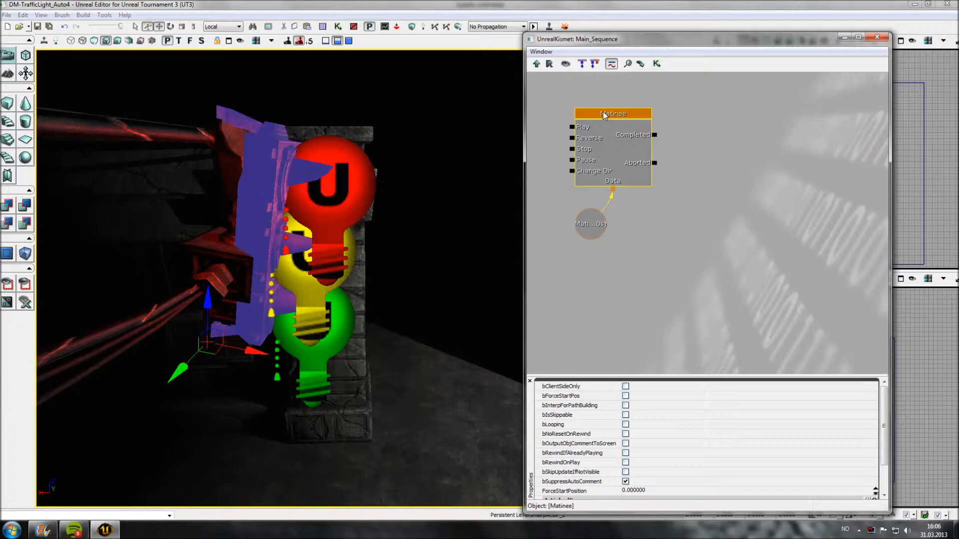
Step: With the red light selected, open the Matinee for editing and add an empty group named Animate_Red
left_click(331, 215)
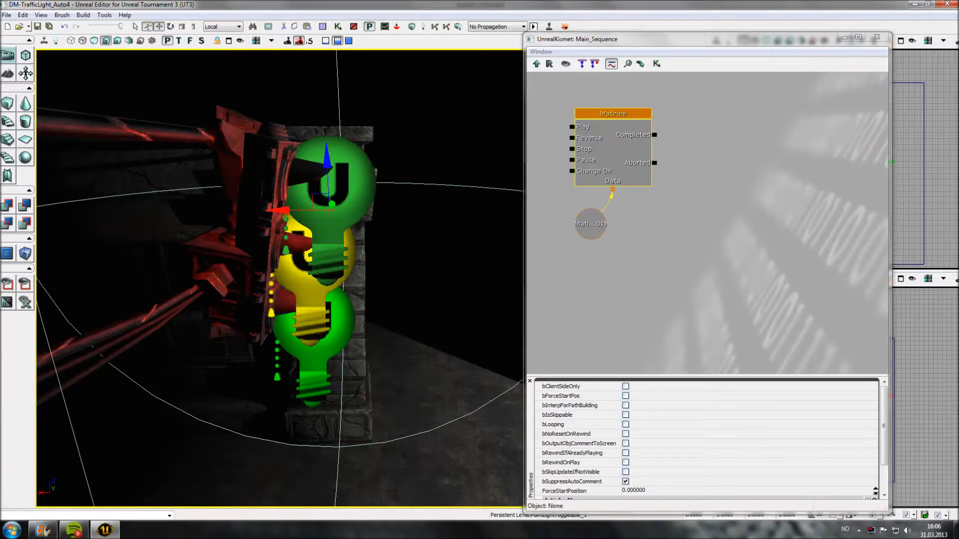
double_click(596, 116)
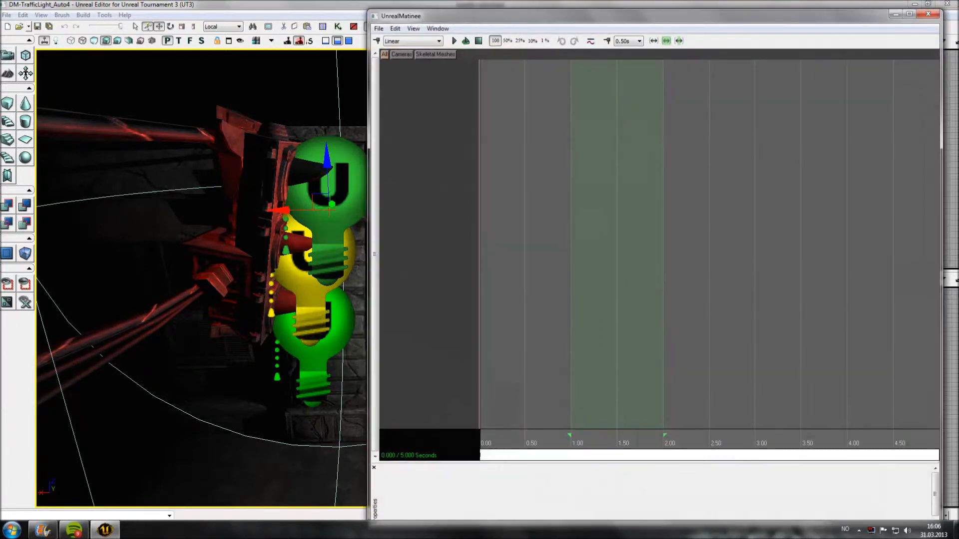
left_click_drag(428, 23, 606, 38)
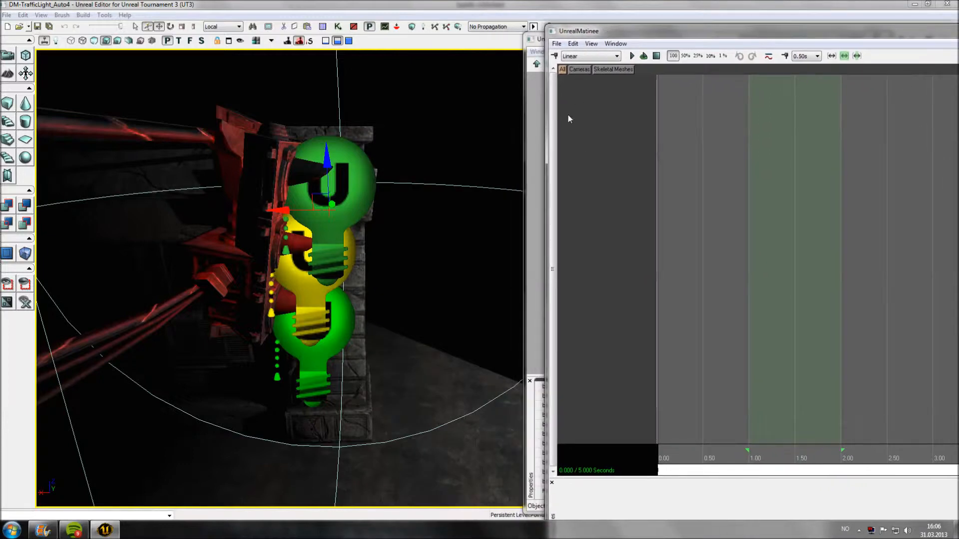
right_click(588, 85)
left_click(607, 117)
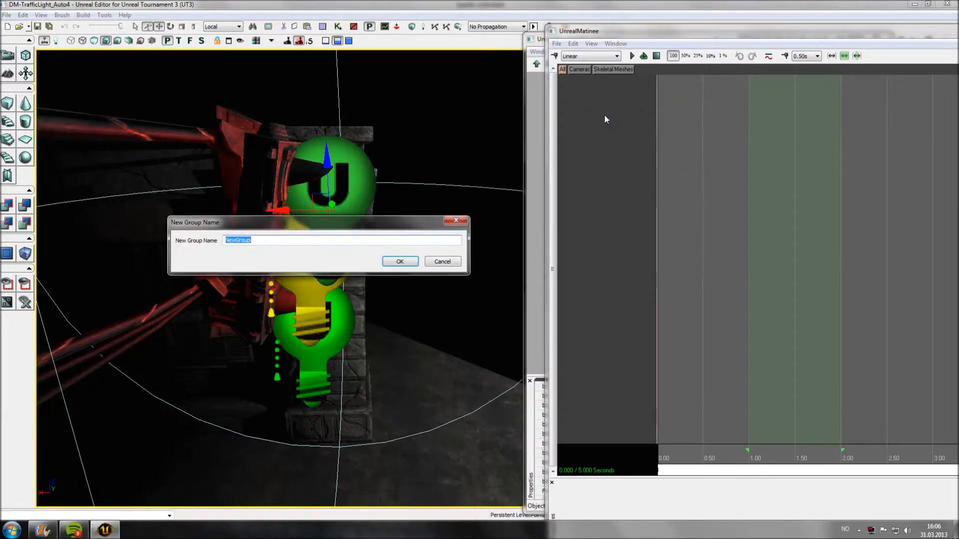
type("Animate_Ged")
key("Return")
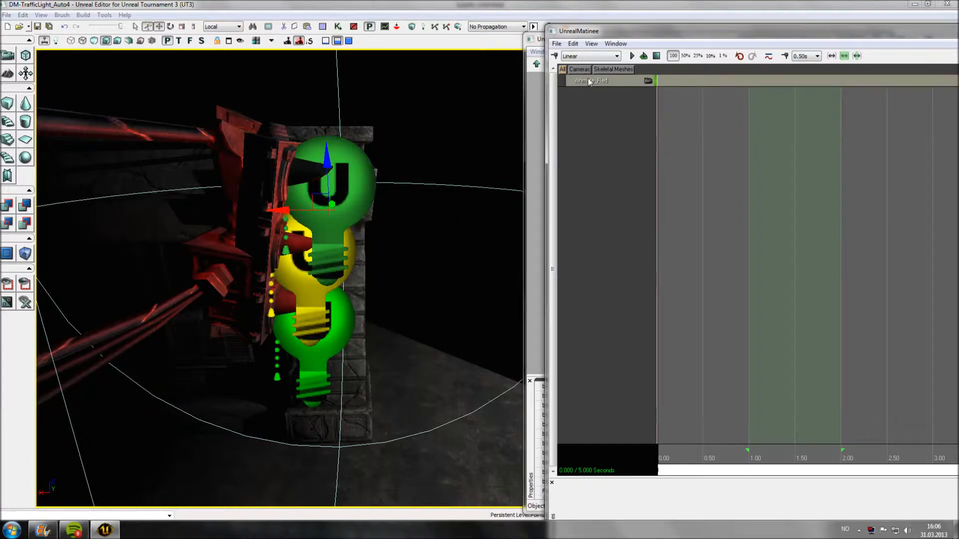
Step: Add a float property track for PointLightComponent0.Brightness to the Animate_Red group
right_click(589, 81)
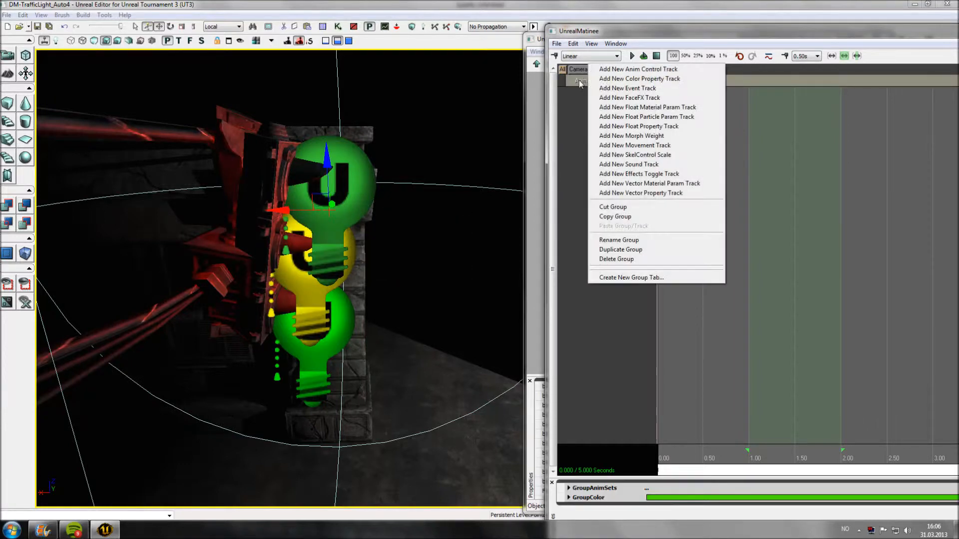
left_click(639, 126)
left_click(473, 256)
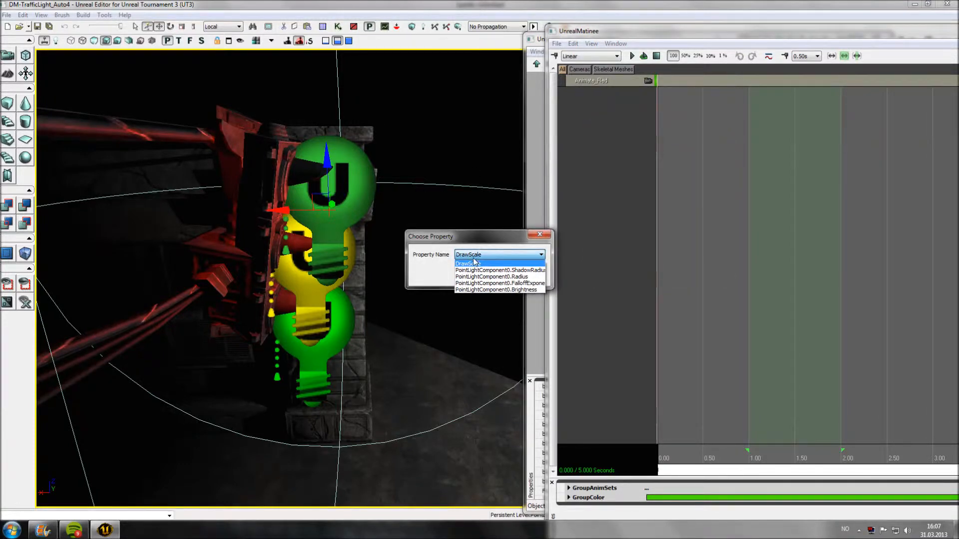
left_click(473, 289)
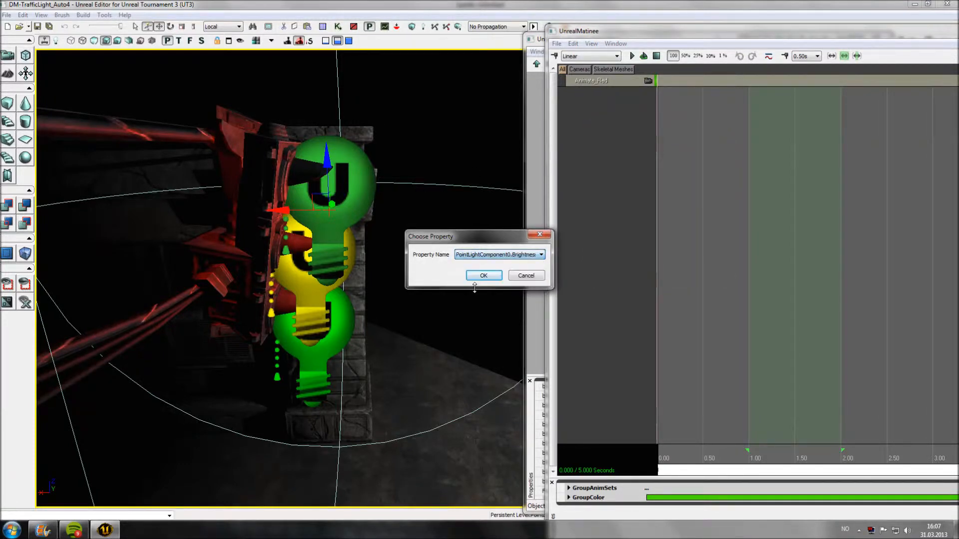
left_click(484, 275)
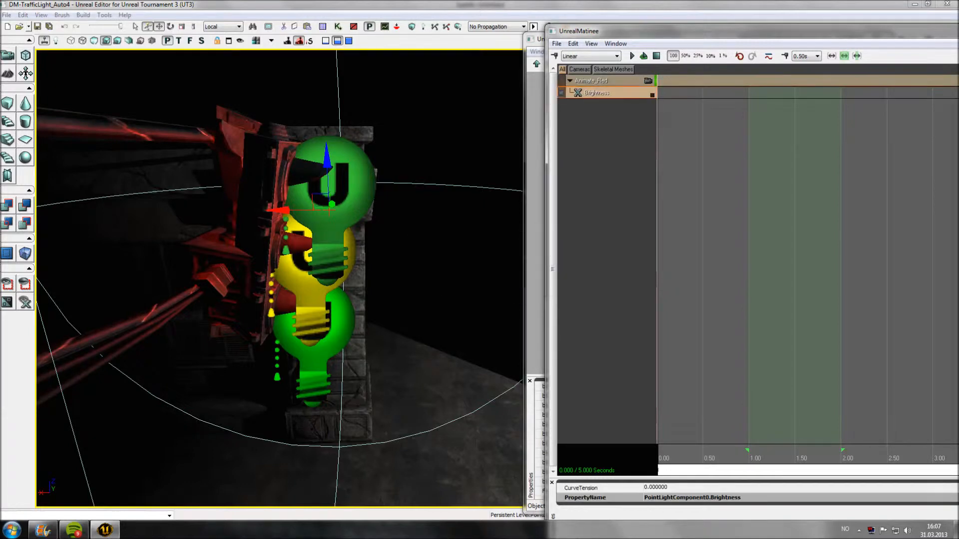
Step: Shorten the Matinee sequence to about 3 seconds by moving its end marker
left_click_drag(718, 36, 423, 35)
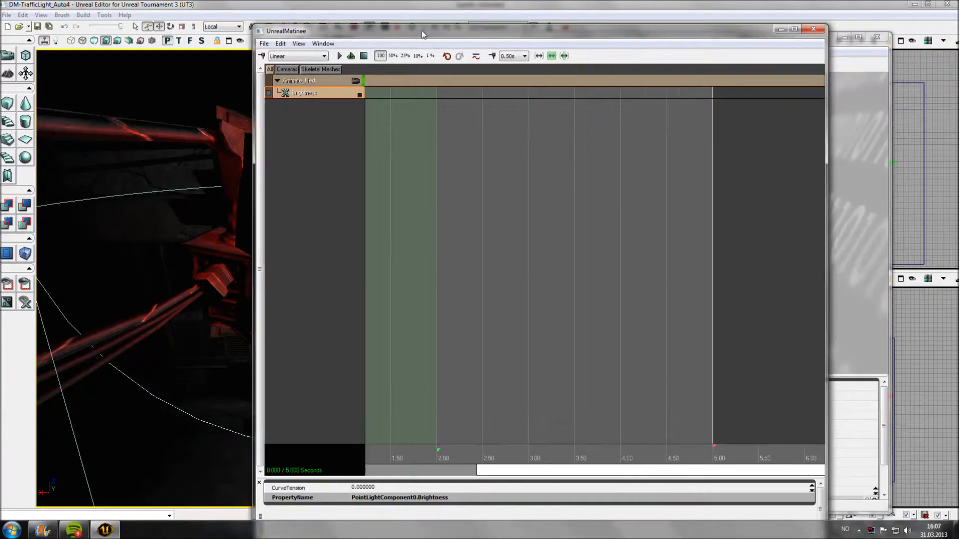
left_click_drag(713, 447, 528, 441)
left_click_drag(490, 280, 817, 280)
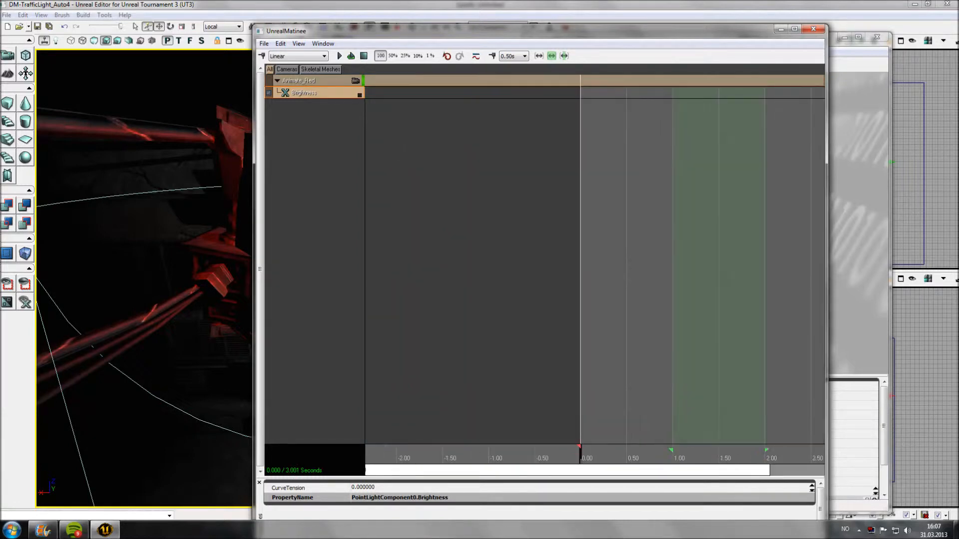
left_click_drag(581, 280, 531, 280)
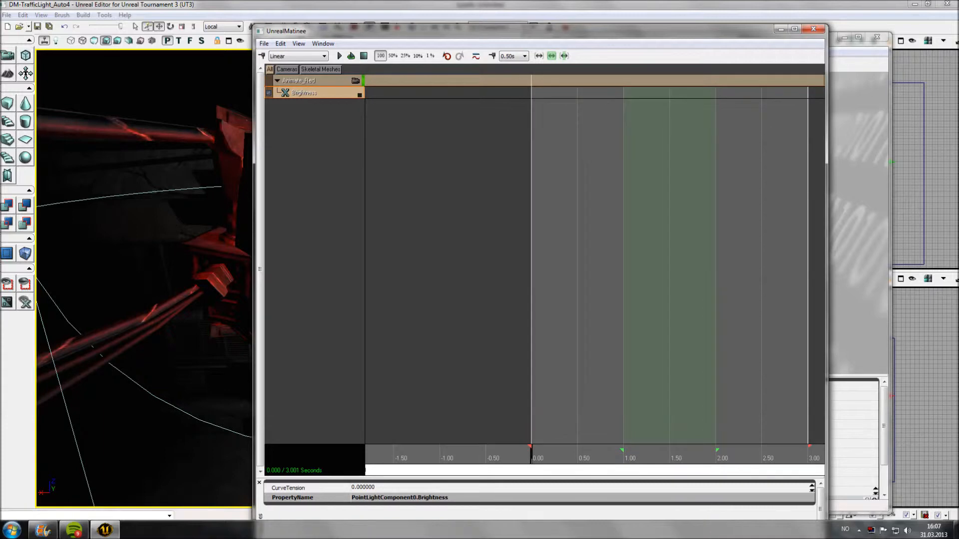
Step: Add a key at about 1.00 s on the red Brightness track and set its value to 0
left_click(533, 457)
left_click_drag(535, 460, 626, 452)
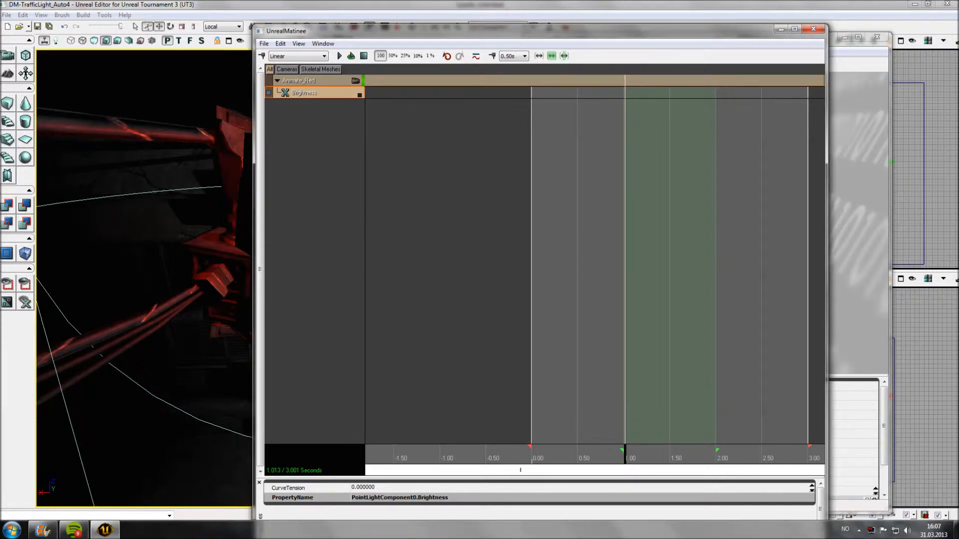
left_click(262, 56)
right_click(623, 95)
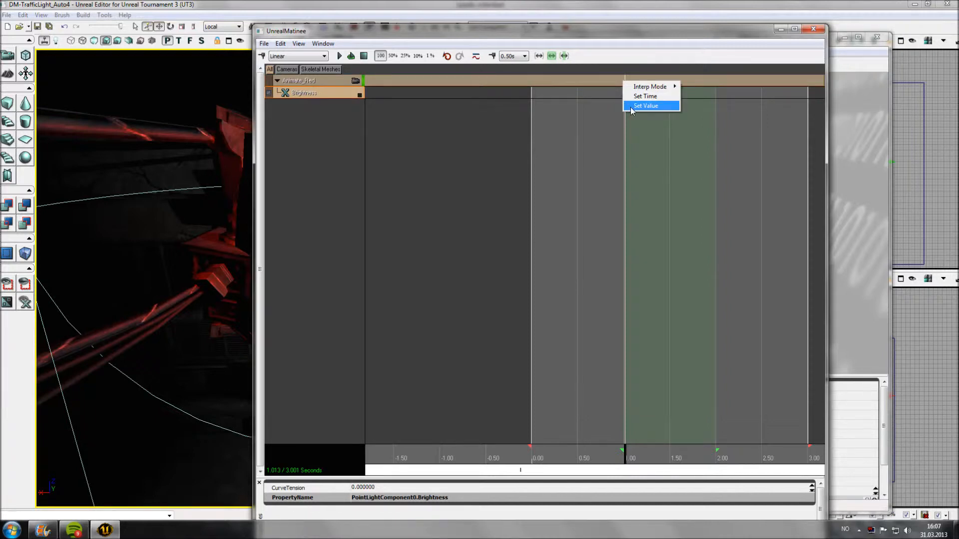
left_click(646, 106)
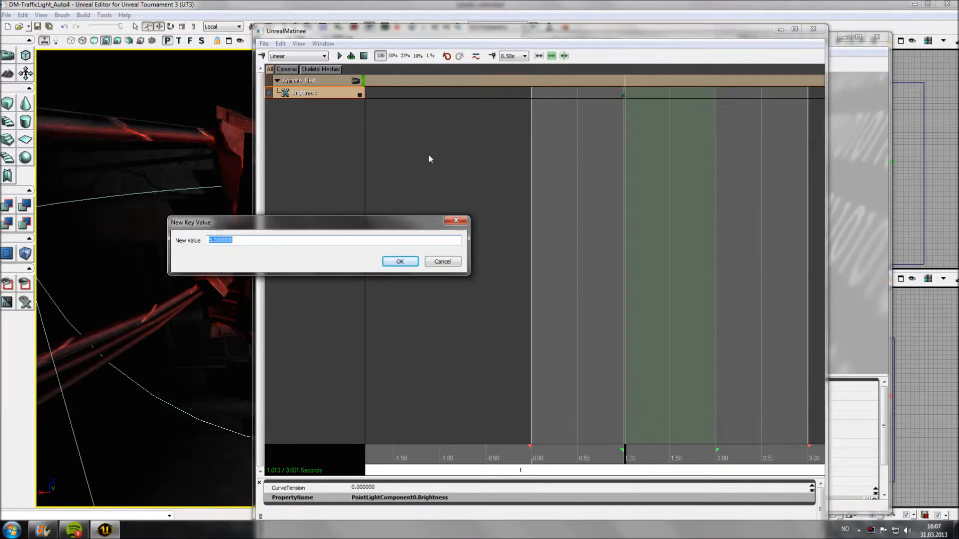
type("0")
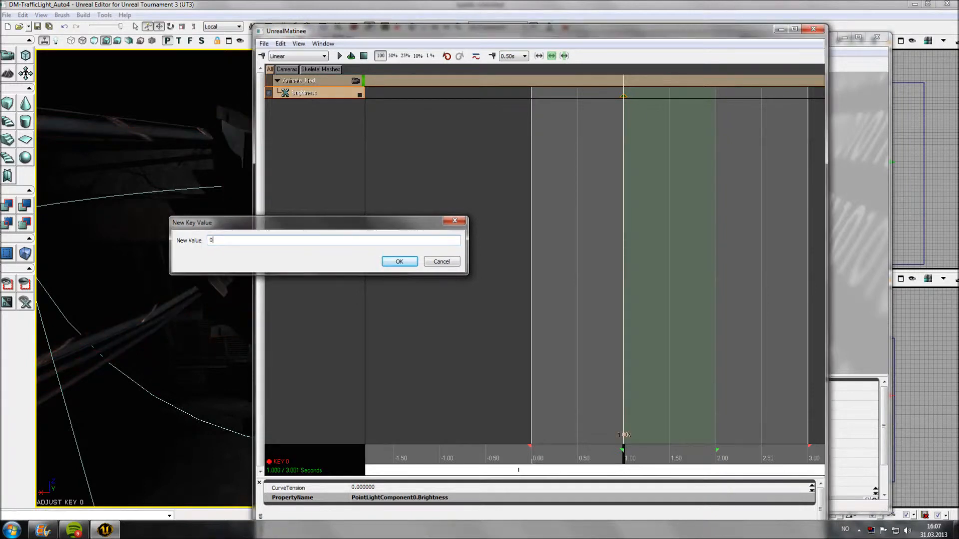
key("Return")
Step: Add a key at about 0.91 s on the red Brightness track and set its value to 5
left_click_drag(621, 451, 616, 451)
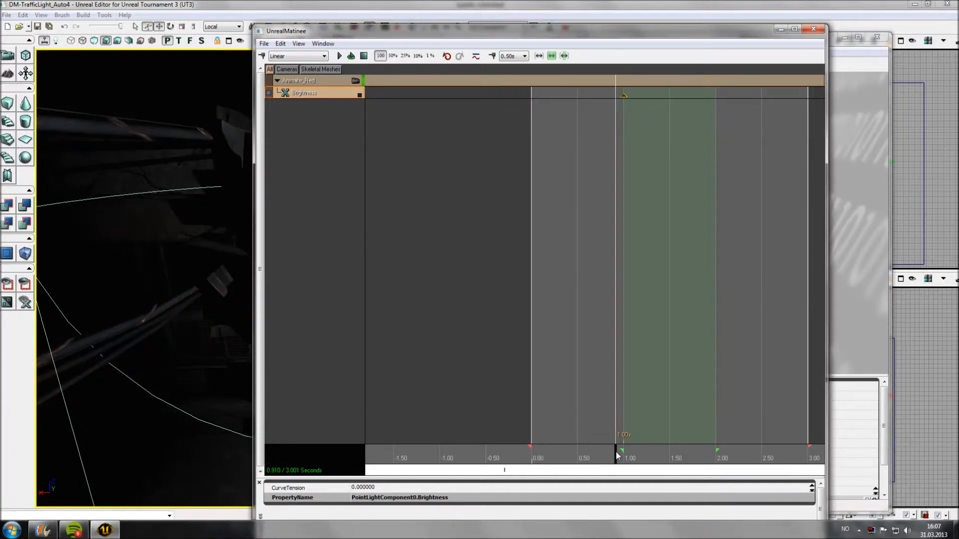
left_click(262, 55)
right_click(616, 96)
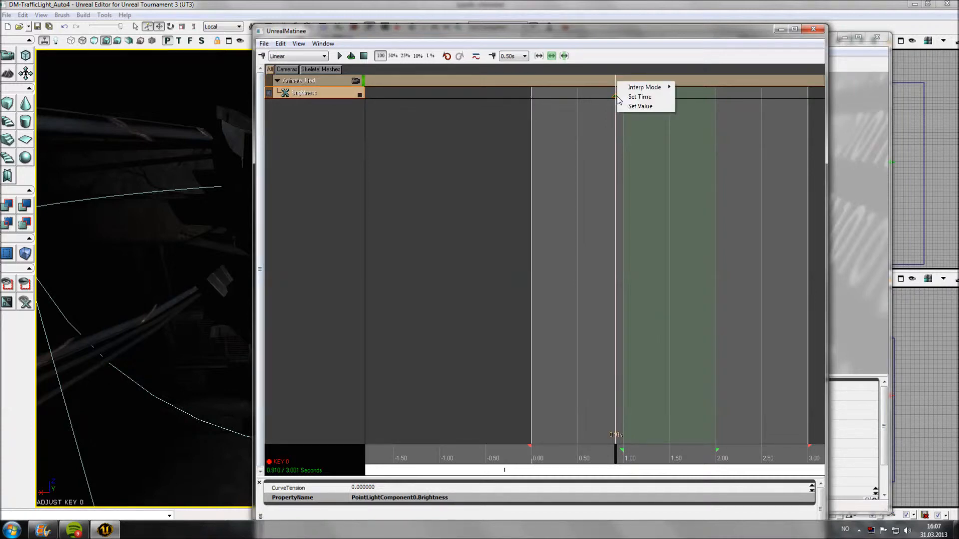
left_click(627, 106)
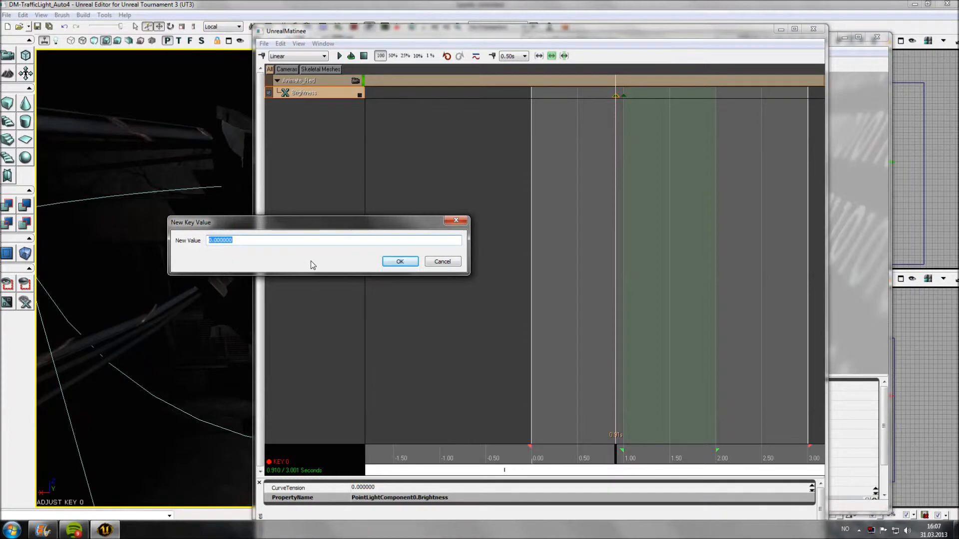
type("5")
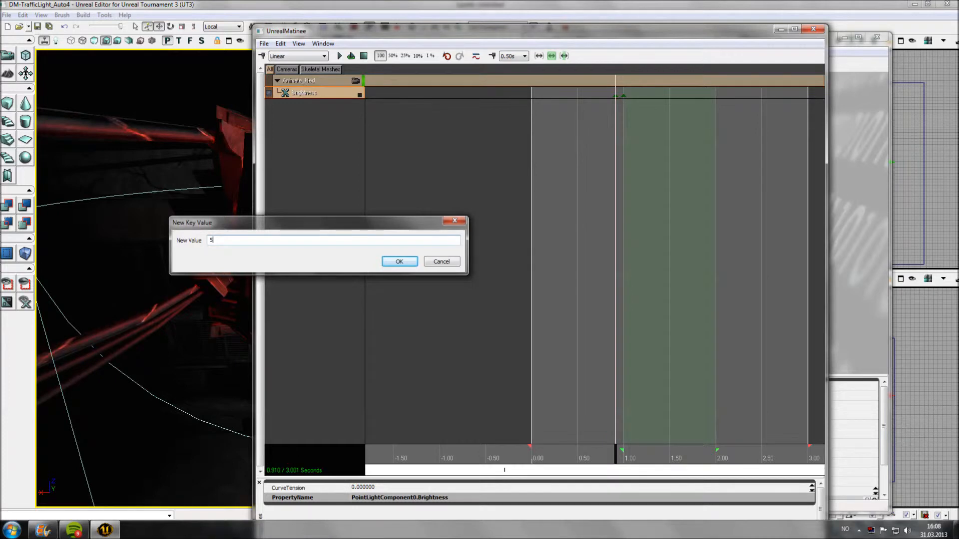
key("Return")
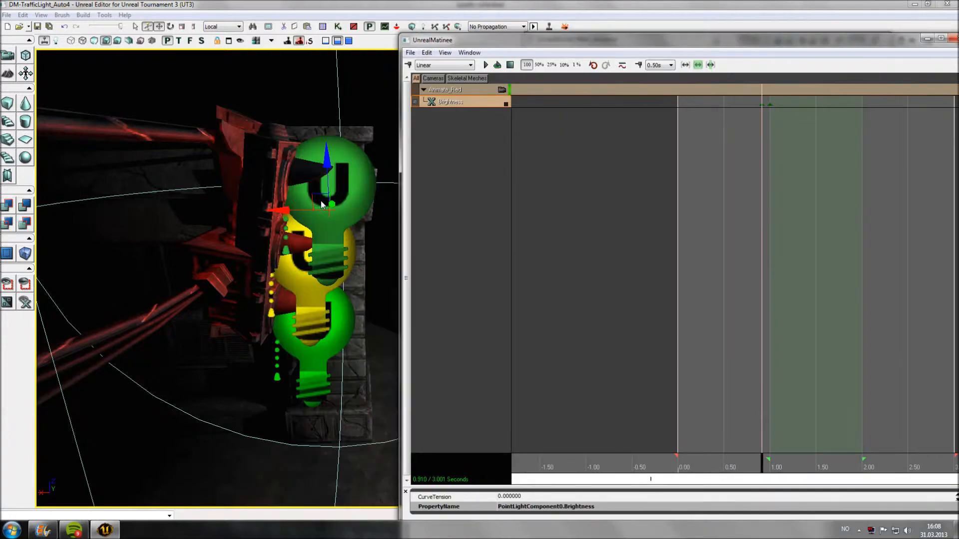
Step: Select only the yellow light in the level and add an empty Matinee group named Animated_Yellow
left_click(322, 201)
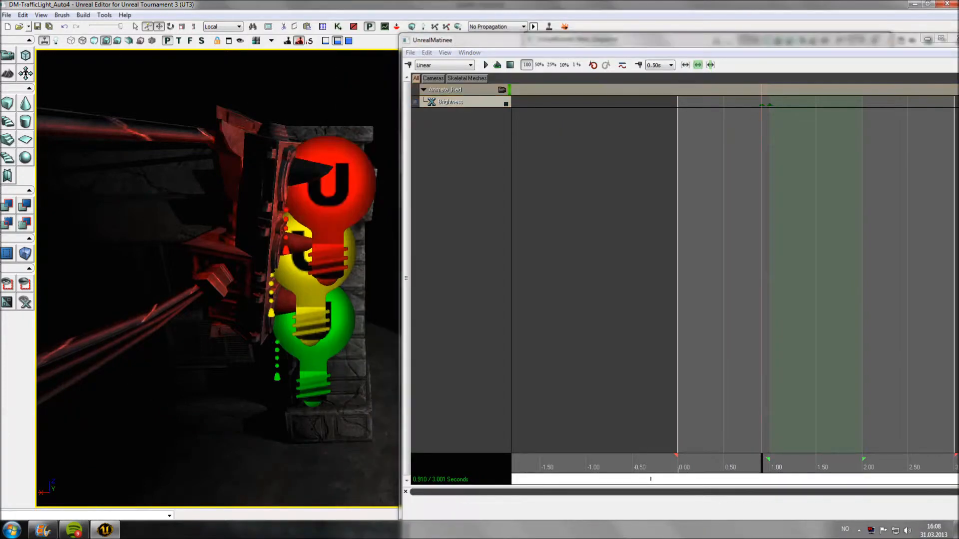
left_click(310, 289)
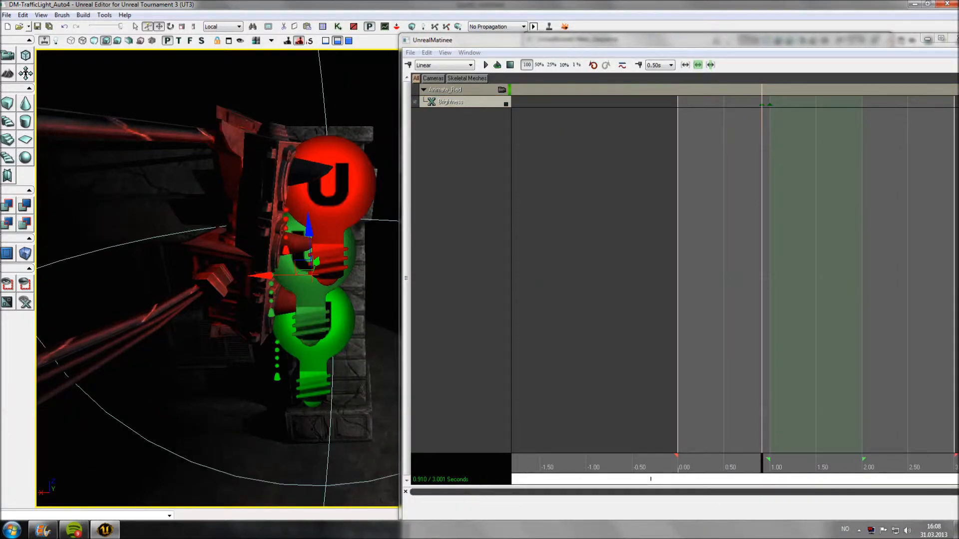
right_click(444, 112)
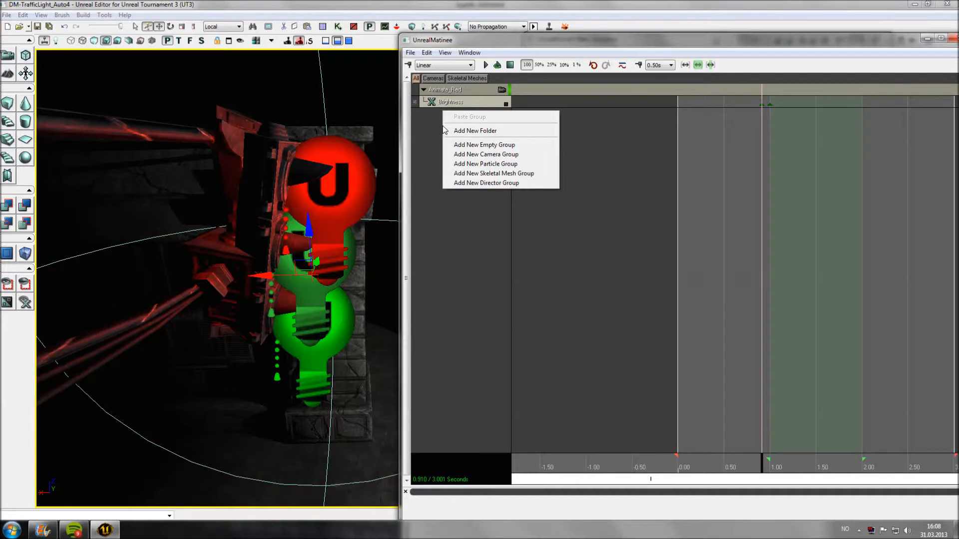
left_click(473, 145)
type("Animat")
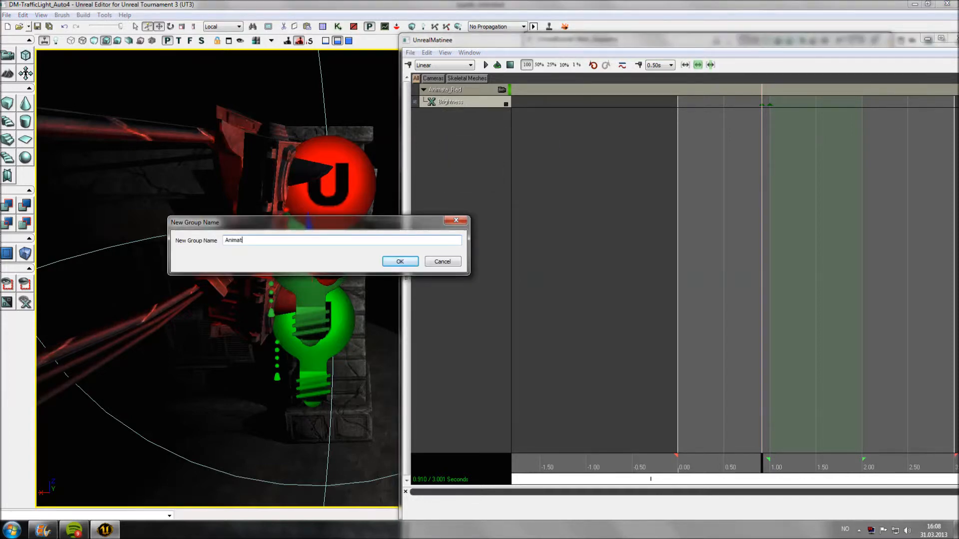
type("ed_Yellow")
key("Return")
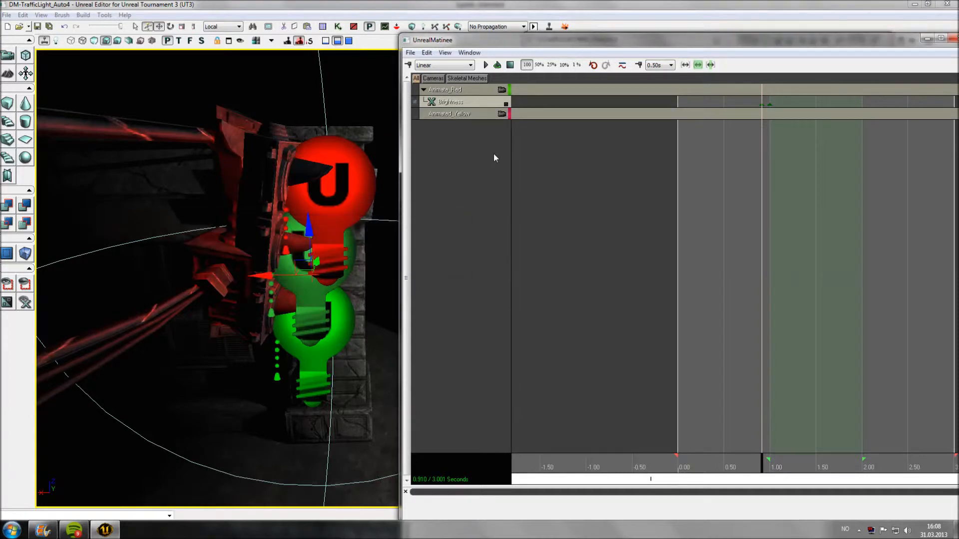
Step: Add a float property track for PointLightComponent0.Brightness to the Animated_Yellow group
right_click(453, 113)
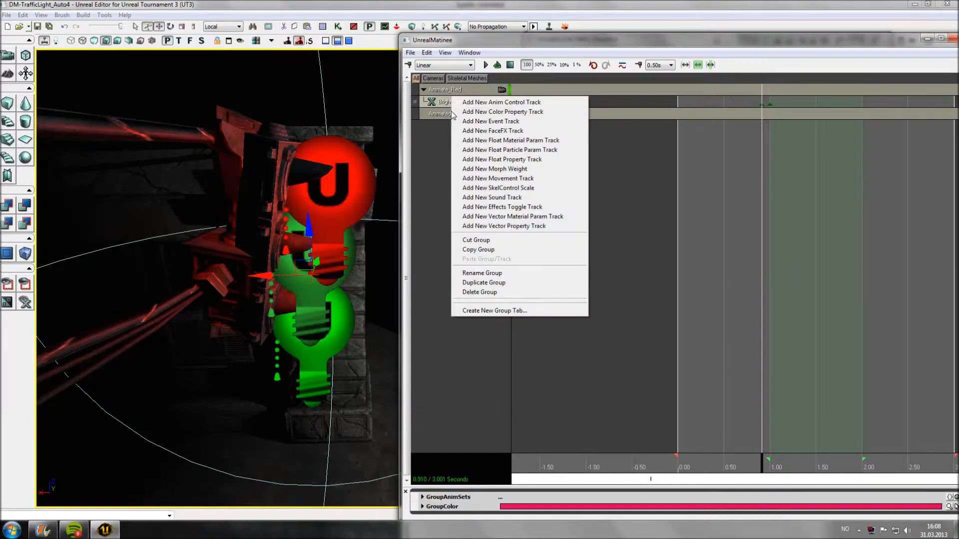
left_click(504, 160)
left_click(482, 255)
left_click(492, 290)
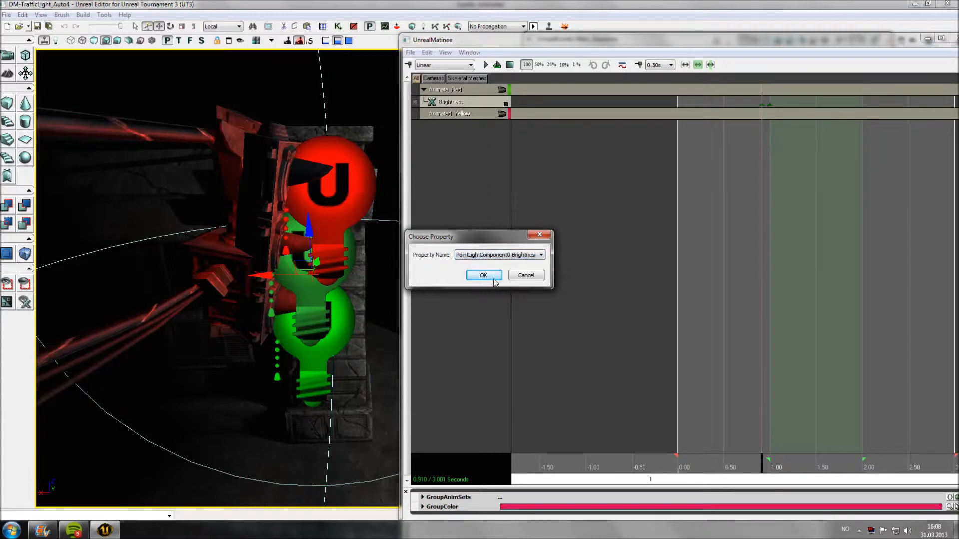
left_click(489, 276)
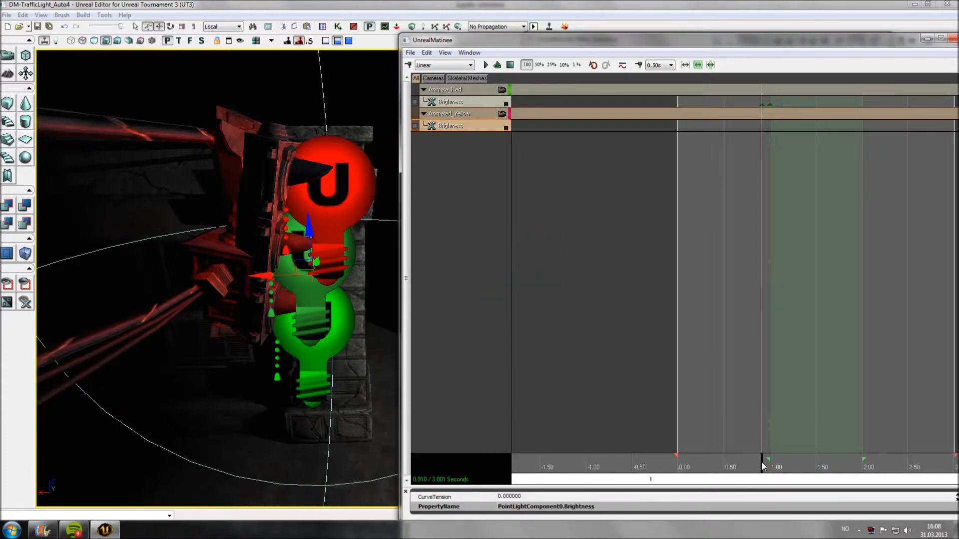
Step: Add a key at about 1.00 s on the yellow Brightness track and set its value to 5
left_click_drag(761, 462, 771, 467)
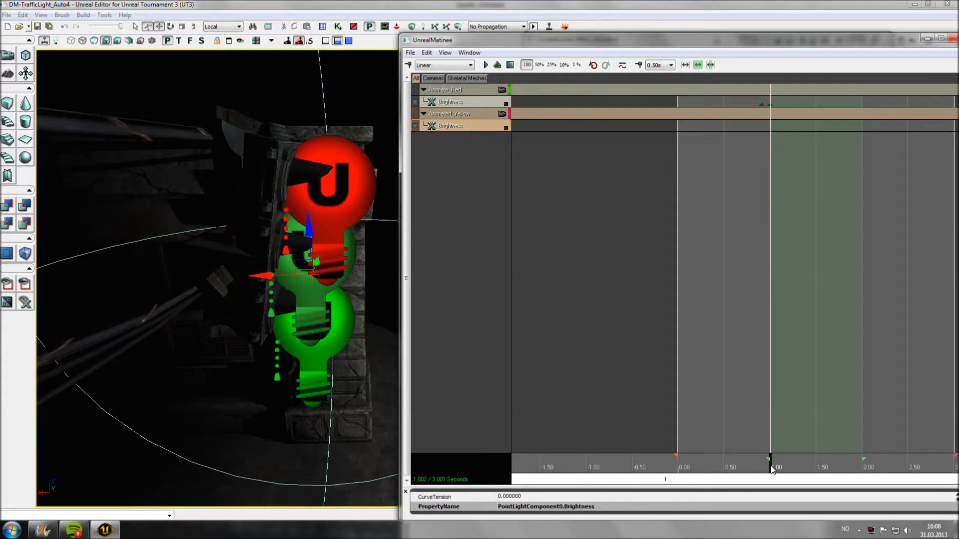
left_click(409, 66)
right_click(774, 114)
left_click(787, 140)
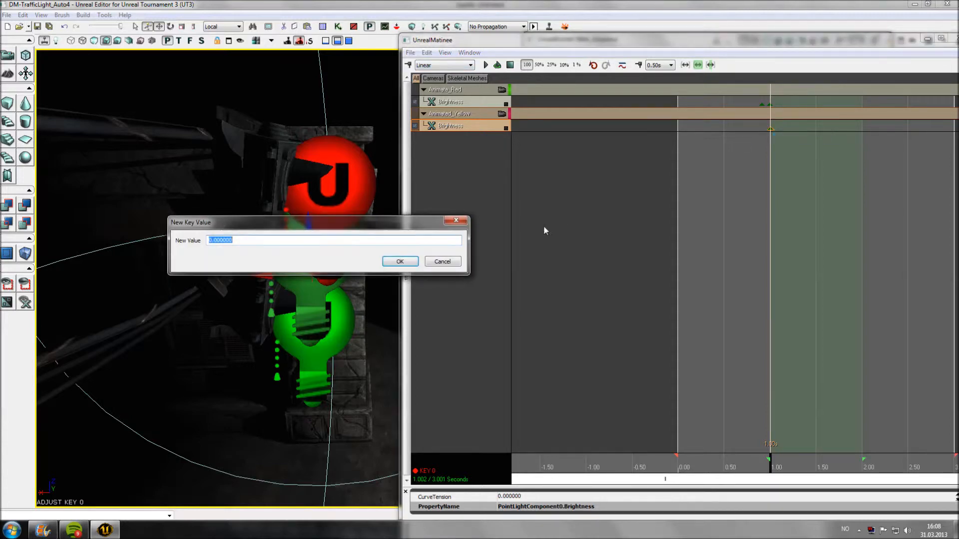
type("1")
key("Return")
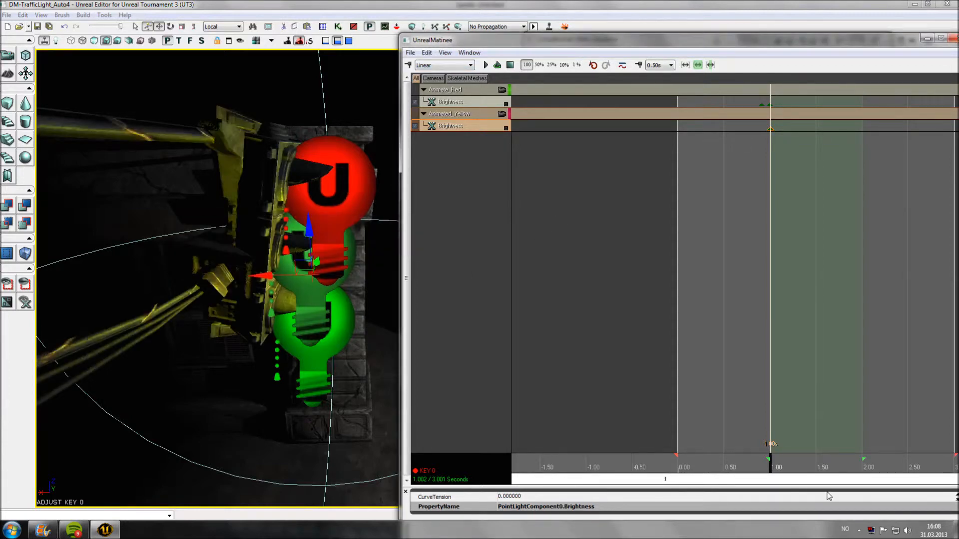
Step: Add a key at about 0.91 s on the yellow Brightness track and set its value to 0
left_click_drag(771, 460, 762, 466)
left_click(408, 66)
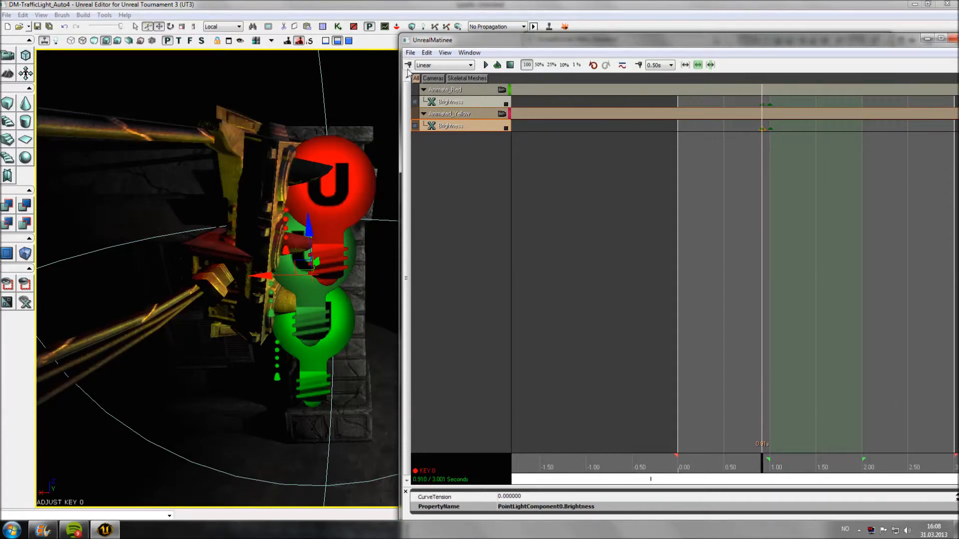
right_click(762, 129)
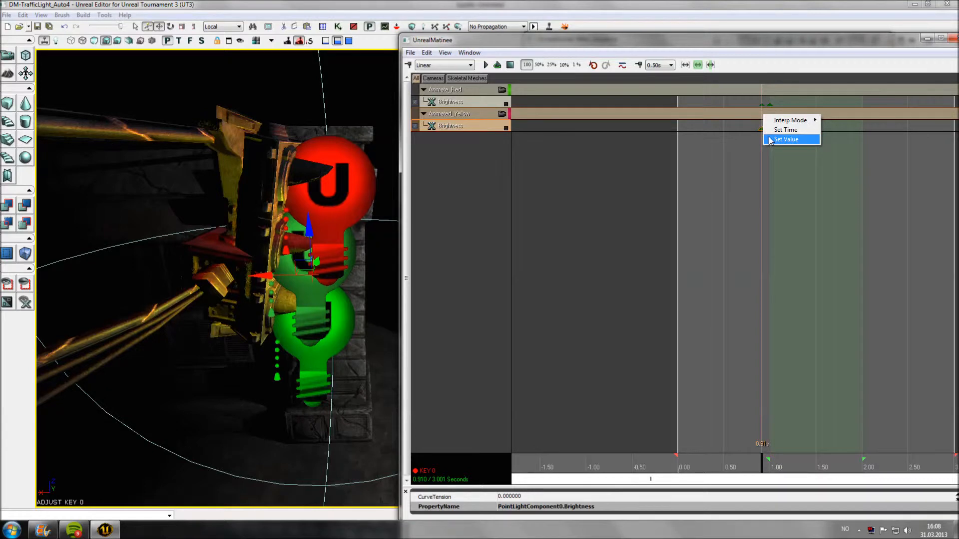
left_click(786, 140)
type("0")
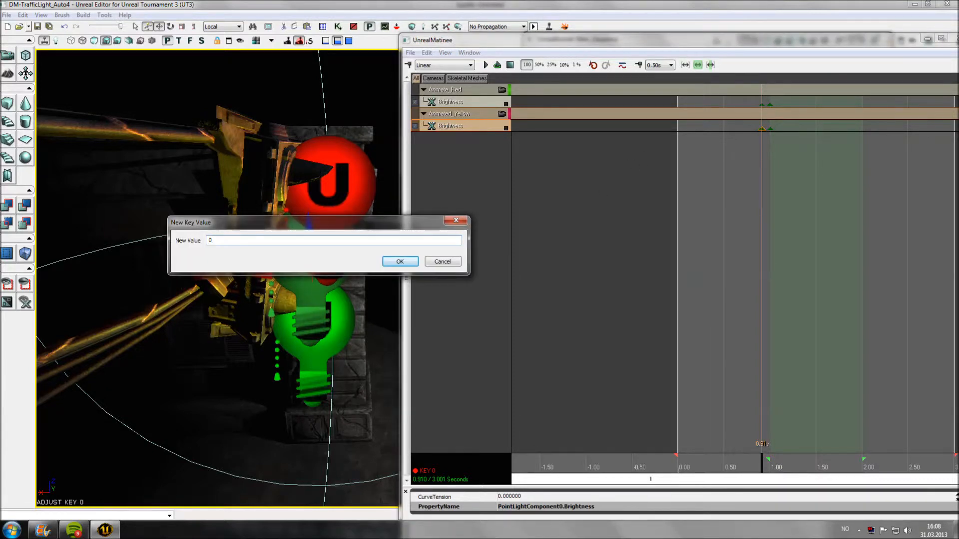
key("Return")
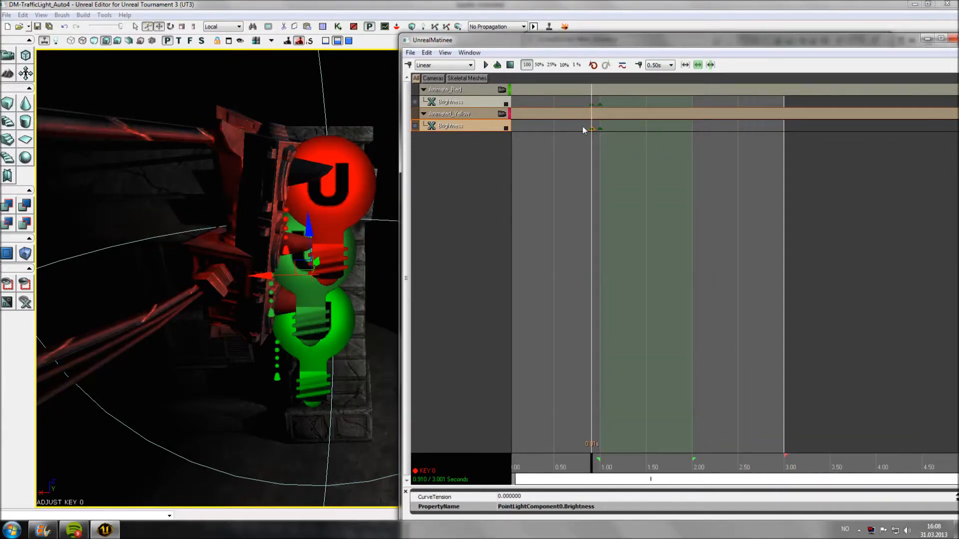
Step: Add a key at about 2.00 s on the yellow Brightness track and set its value to 0
left_click_drag(592, 478, 694, 478)
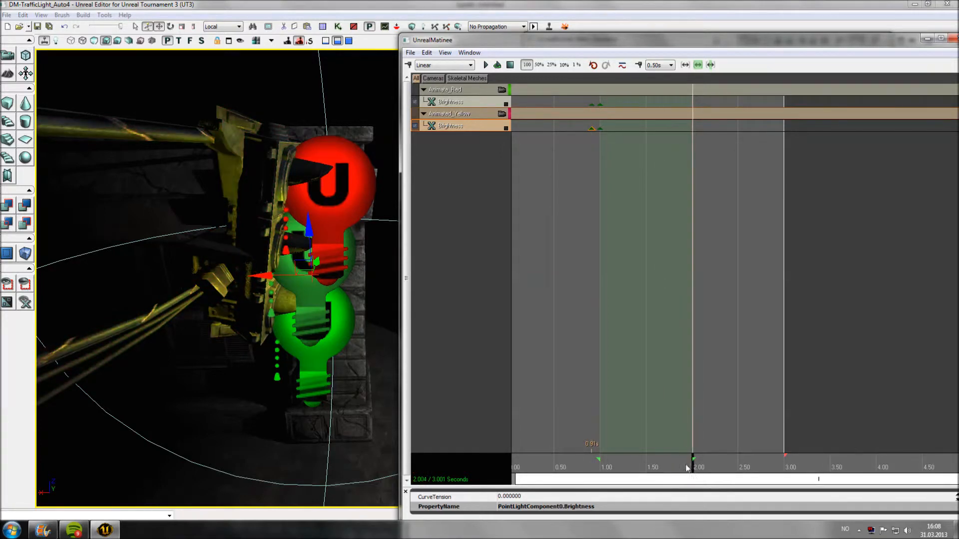
left_click(408, 65)
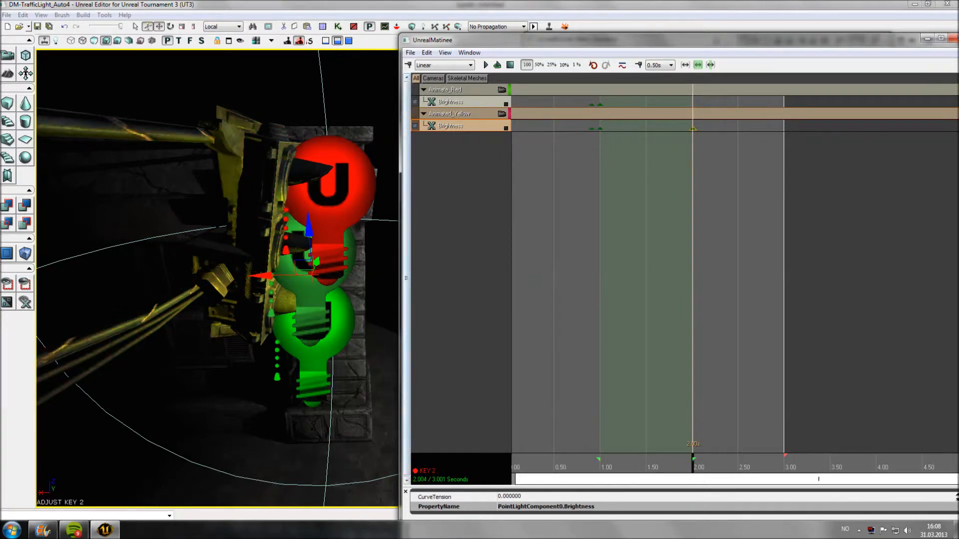
right_click(692, 128)
left_click(697, 140)
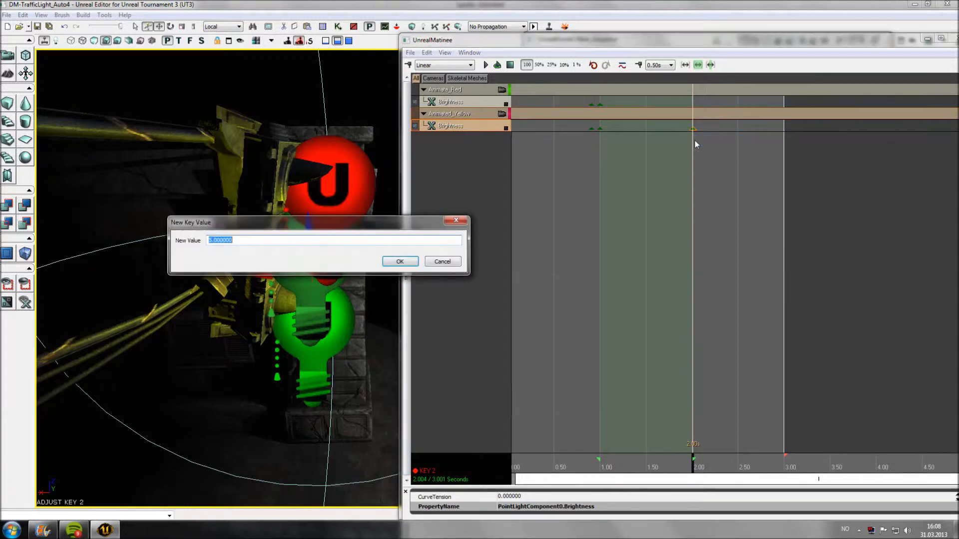
type("0")
key("Return")
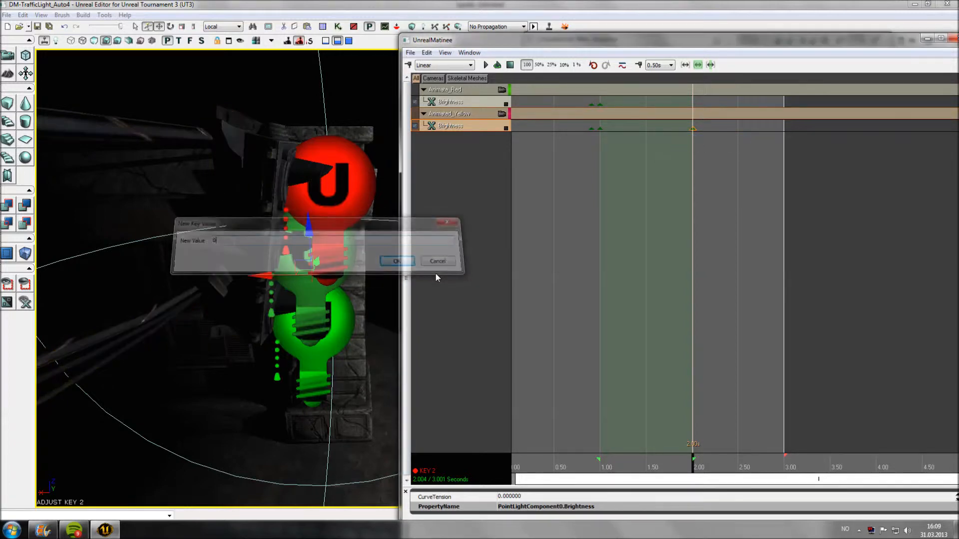
Step: Add a key at about 1.93 s on the yellow Brightness track and set its value to 5
left_click_drag(693, 470, 688, 468)
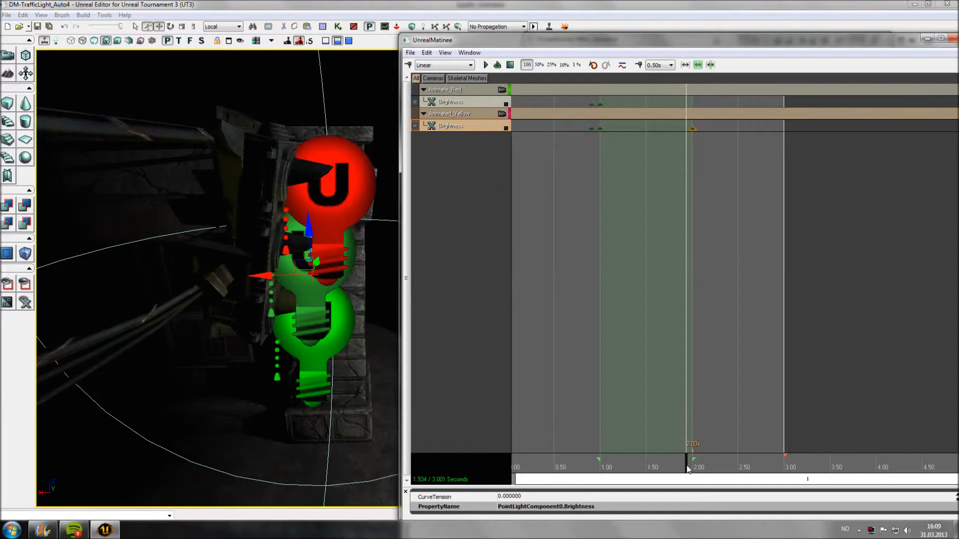
left_click(408, 65)
right_click(687, 129)
left_click(695, 140)
type("5")
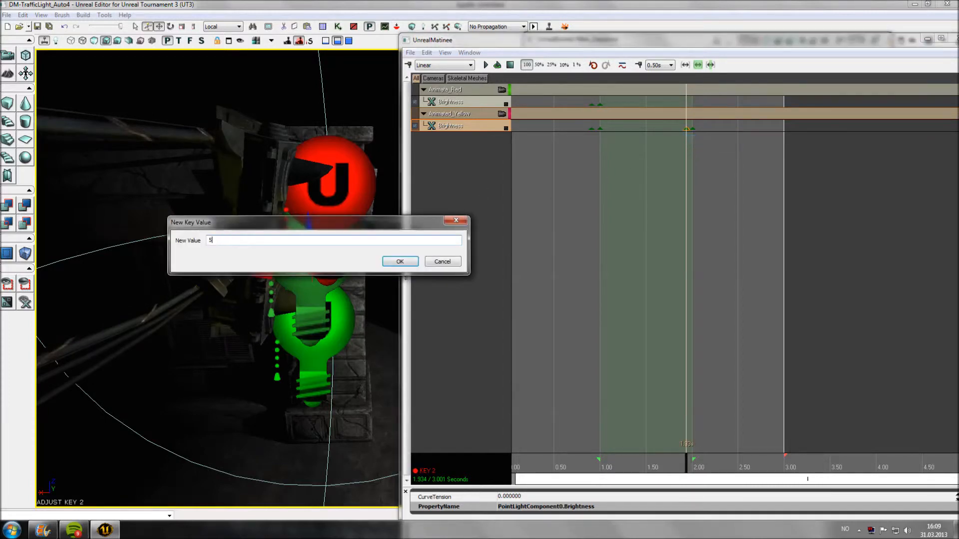
key("Return")
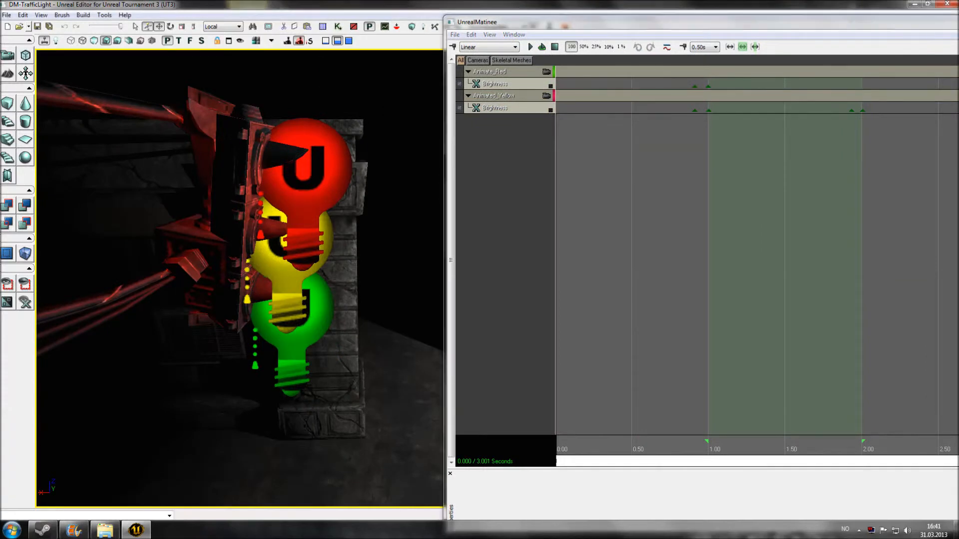
Step: Add a new empty group named Animated_Green for the selected green light
right_click(485, 141)
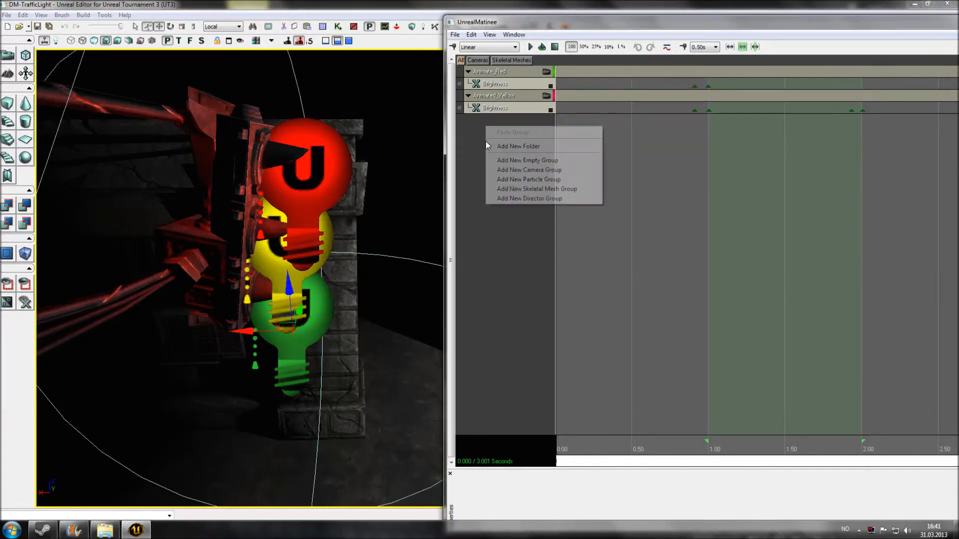
left_click(521, 160)
type("A")
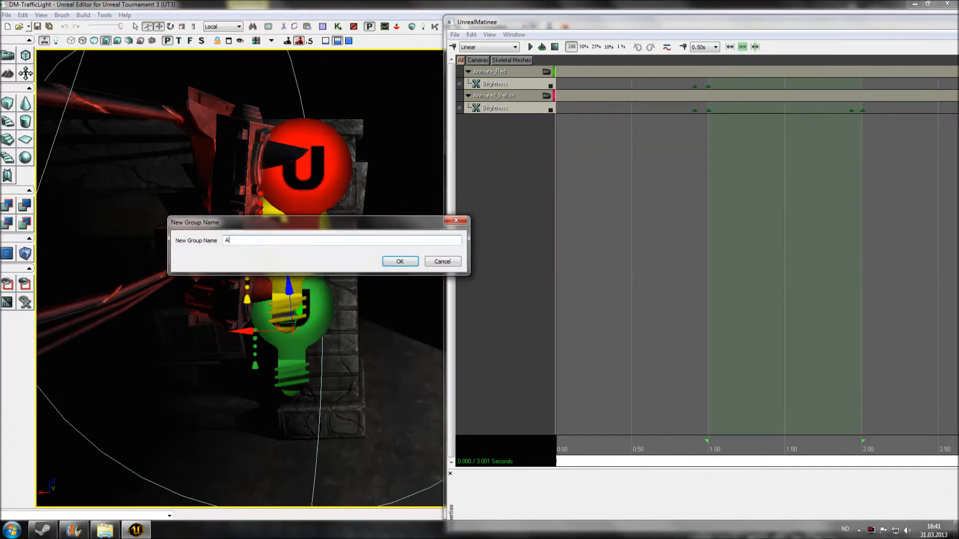
type("niamted_G")
key("BackSpace")
key("BackSpace")
key("BackSpace")
key("BackSpace")
key("BackSpace")
key("BackSpace")
key("BackSpace")
key("BackSpace")
key("BackSpace")
key("BackSpace")
key("BackSpace")
key("BackSpace")
type("Animated_Green")
key("Return")
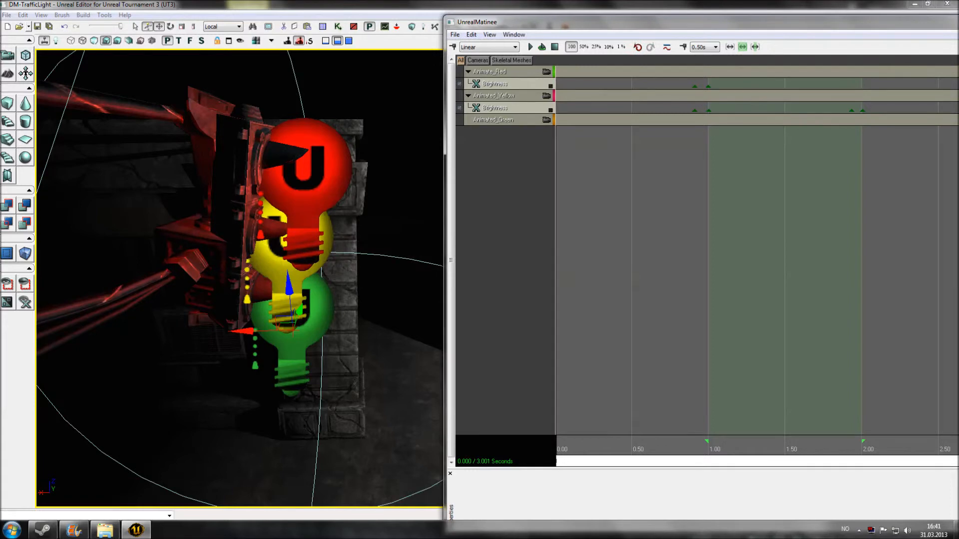
Step: Add a float property track for PointLightComponent0.Brightness to the Animated_Green group
right_click(491, 134)
right_click(499, 111)
right_click(500, 119)
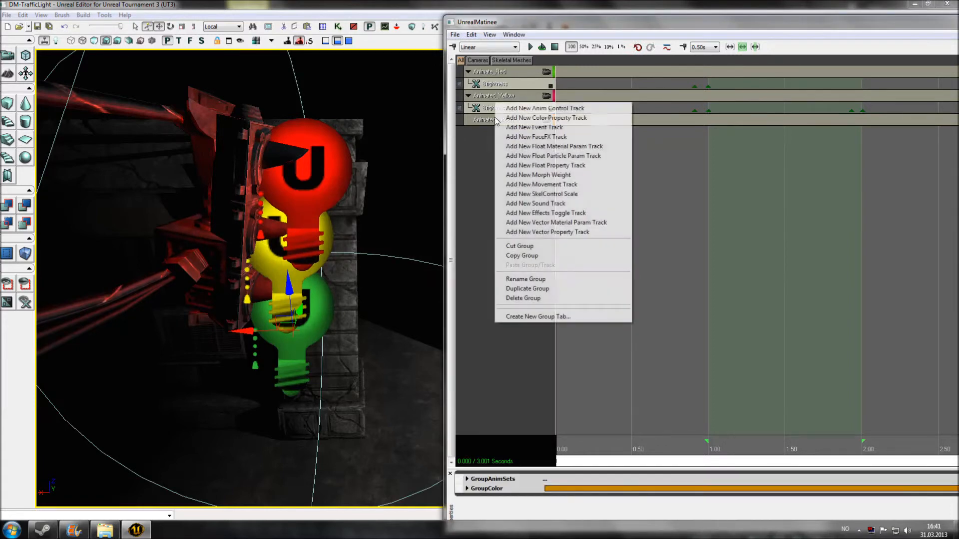
left_click(573, 166)
left_click(492, 255)
left_click(482, 284)
left_click(482, 277)
Step: Add a key at about 2.00 s on the green Brightness track and set its value to 5
left_click_drag(799, 259, 598, 259)
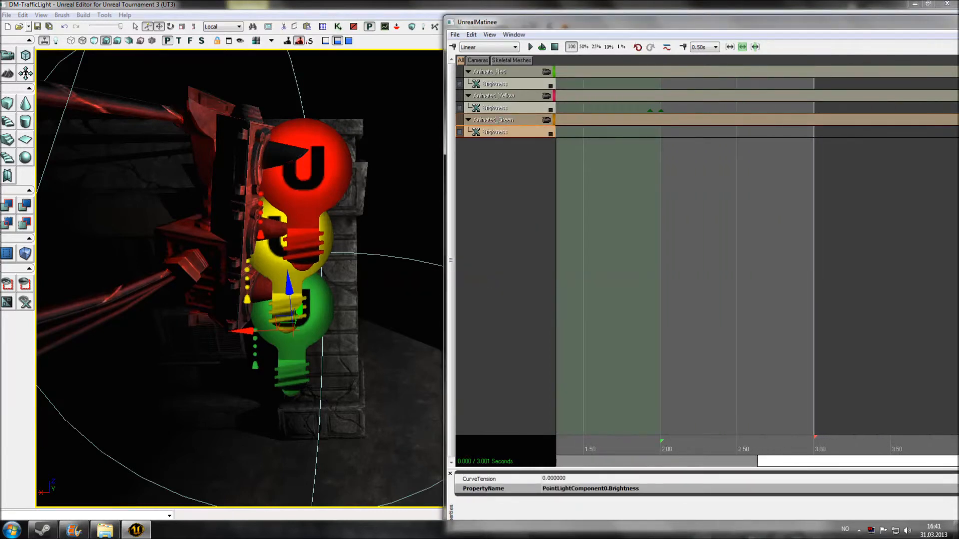
left_click_drag(598, 260, 876, 260)
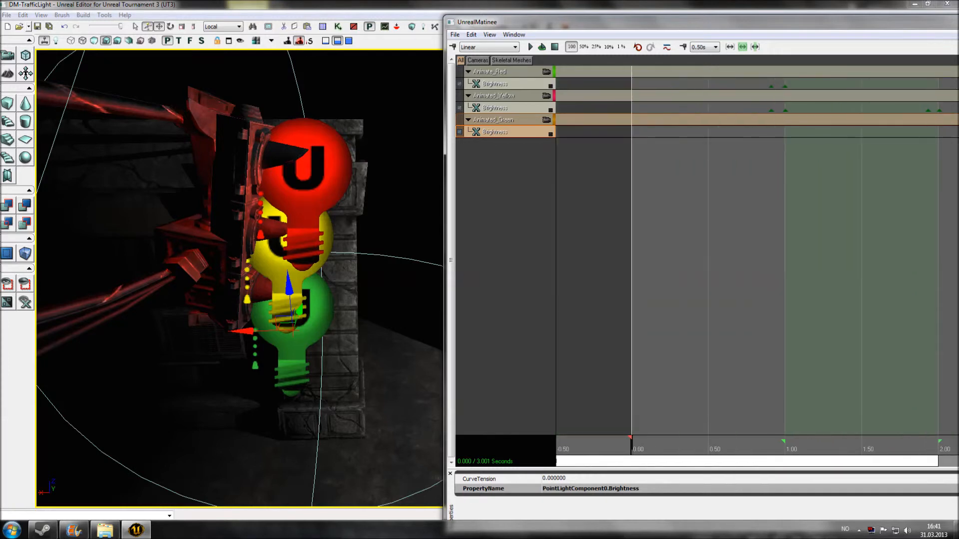
left_click_drag(632, 450, 940, 410)
left_click_drag(939, 404, 710, 404)
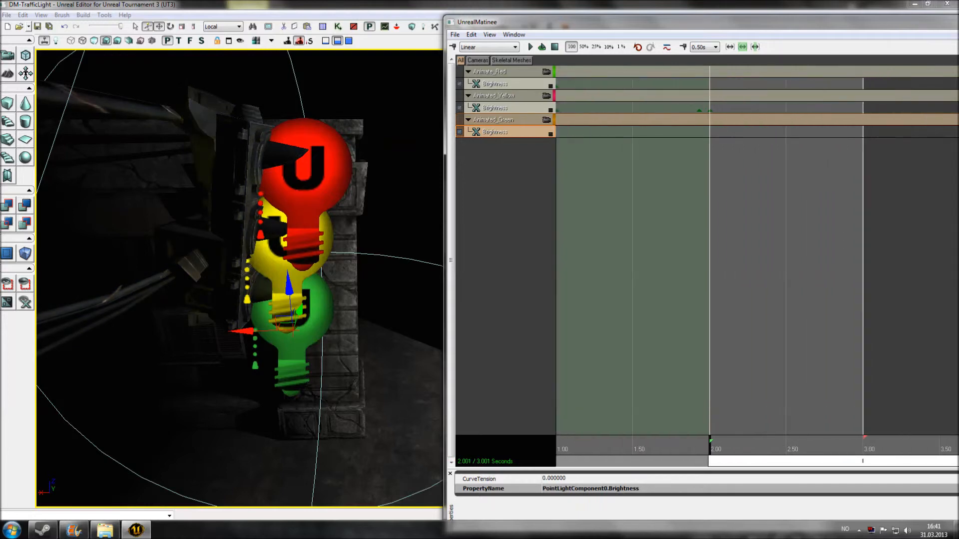
left_click(453, 47)
right_click(710, 134)
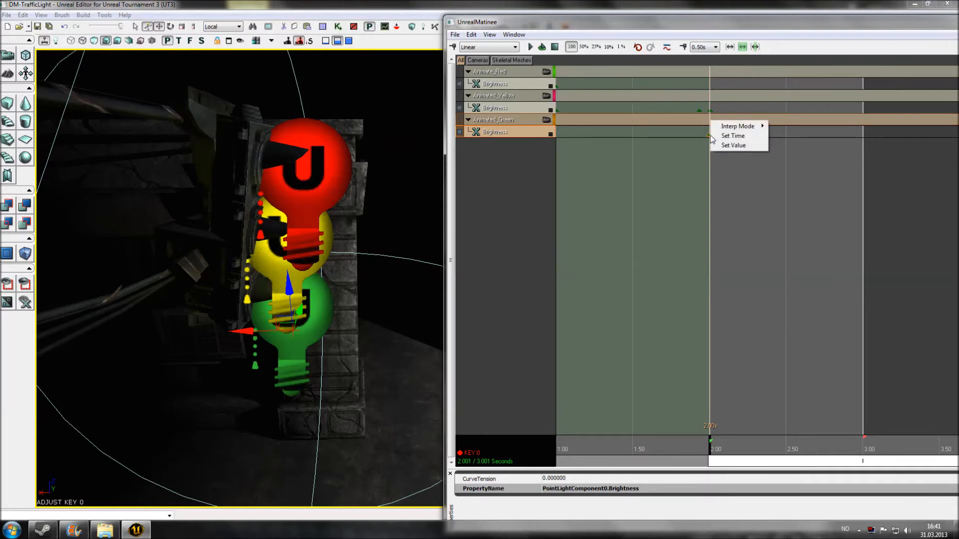
left_click(721, 146)
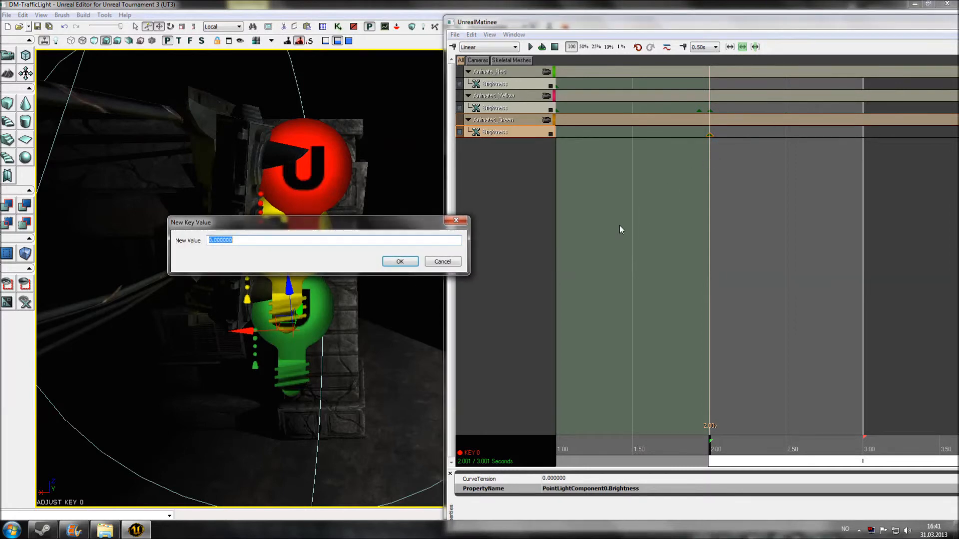
type("5")
key("Return")
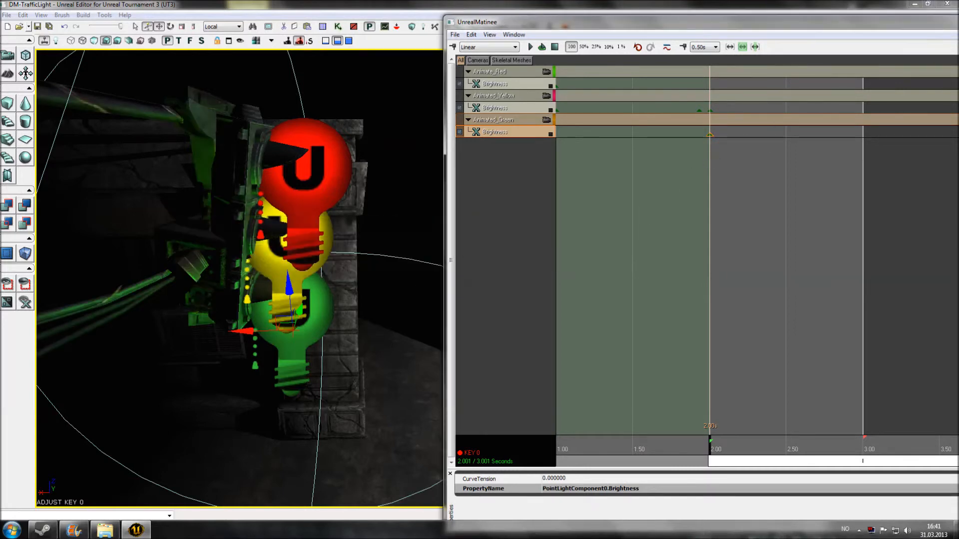
Step: Add a key at about 1.93 s on the green Brightness track and set its value to 0
left_click_drag(712, 445, 701, 450)
key("Return")
right_click(699, 134)
left_click(710, 144)
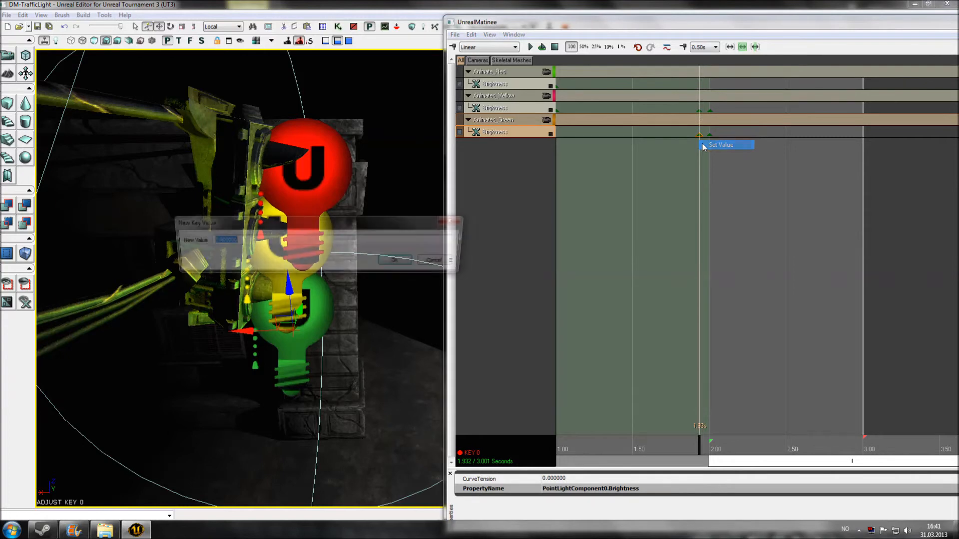
type("0")
key("Return")
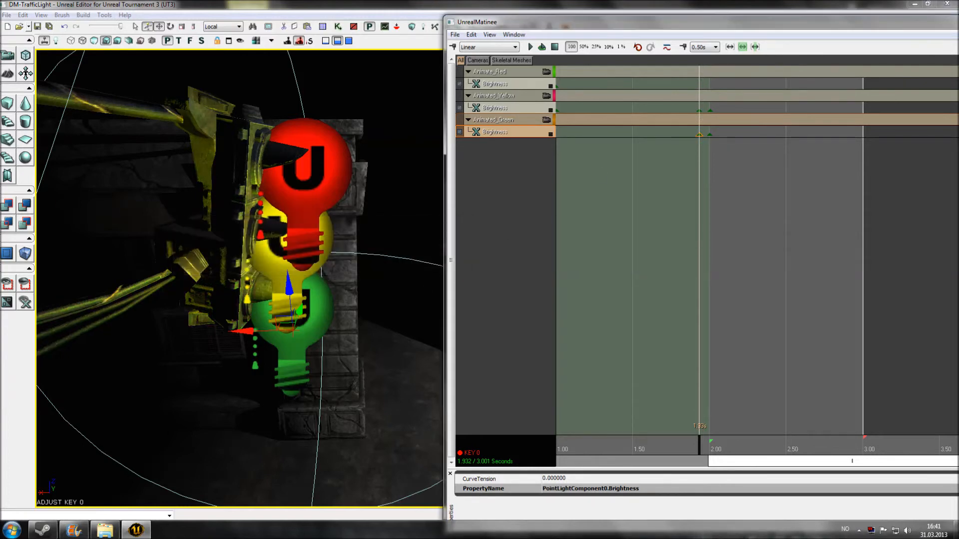
Step: Add a key at about 3.00 s on the green Brightness track and set its value to 0
left_click_drag(699, 447, 888, 434)
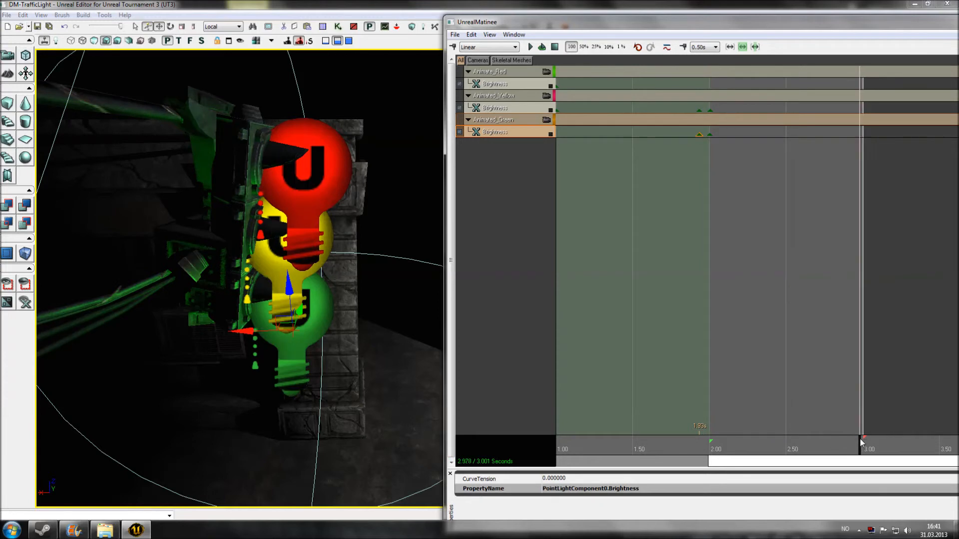
left_click(453, 47)
right_click(864, 135)
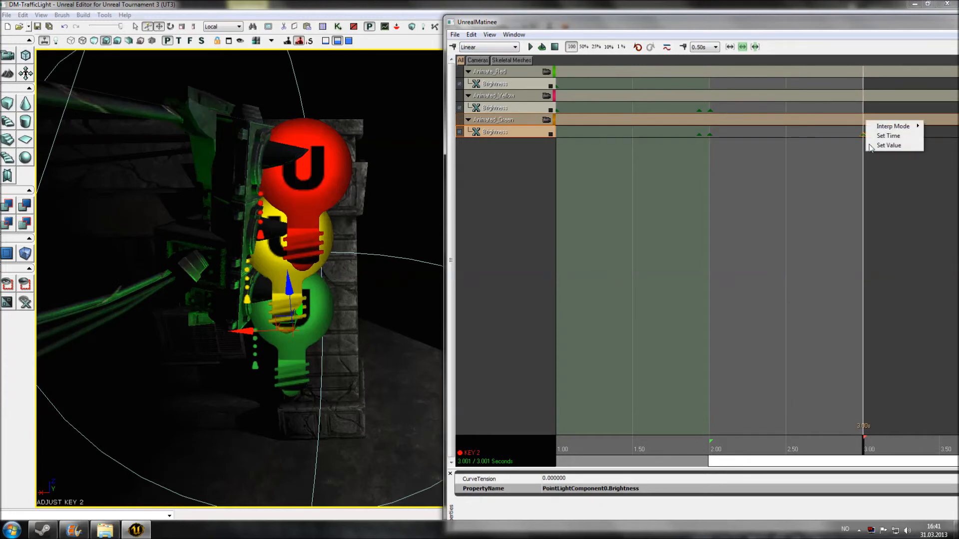
left_click(889, 146)
type("0")
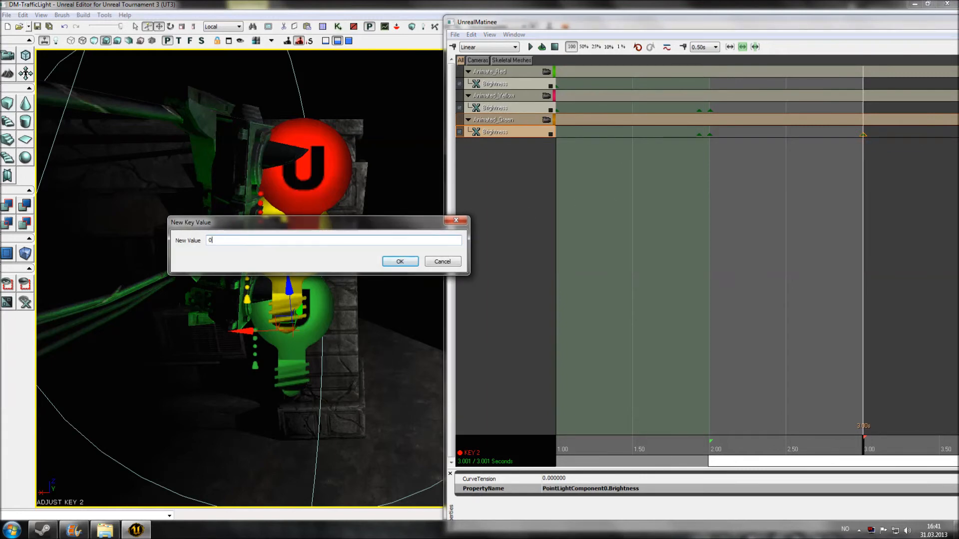
key("Return")
Step: Add a key at about 2.94 s on the green Brightness track and give it the same full brightness as the 2.00 s key
left_click_drag(866, 445, 855, 446)
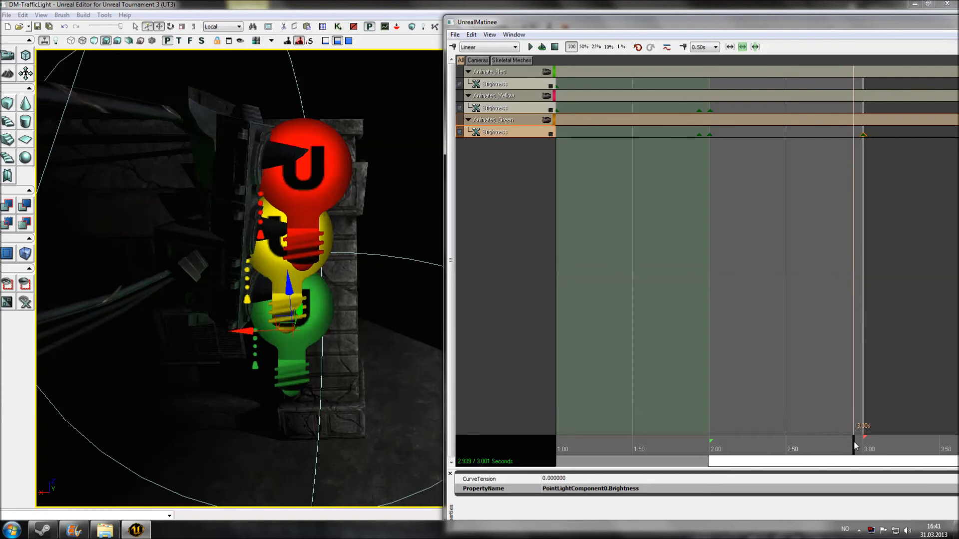
left_click(453, 47)
right_click(854, 134)
left_click(896, 148)
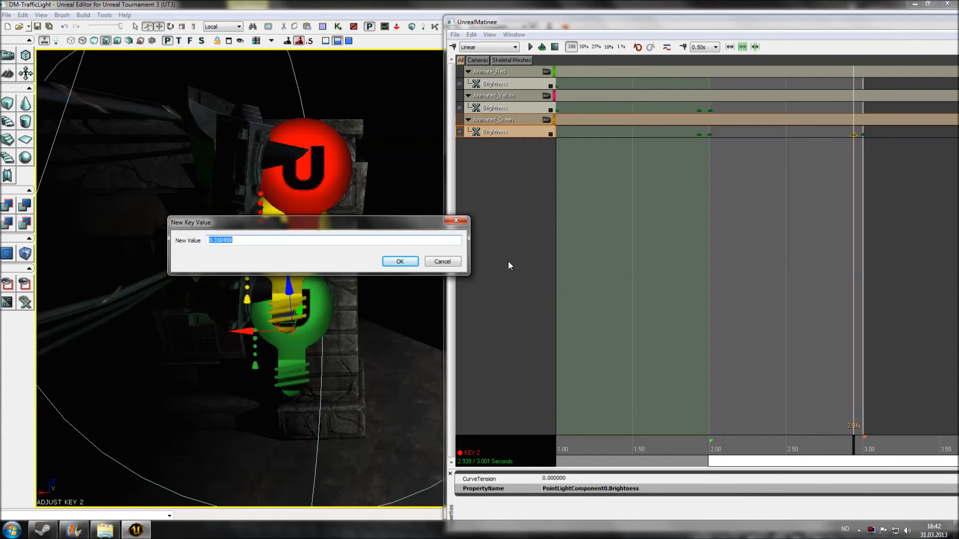
type("0")
key("Return")
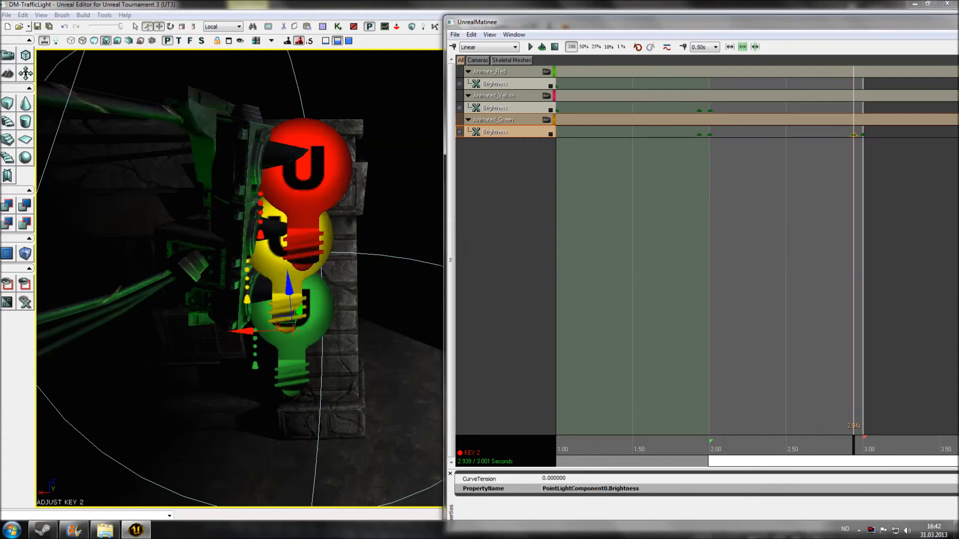
Step: Rewind the Matinee sequence to the start and play it to check the red, yellow and green light changes
left_click_drag(856, 449, 468, 437)
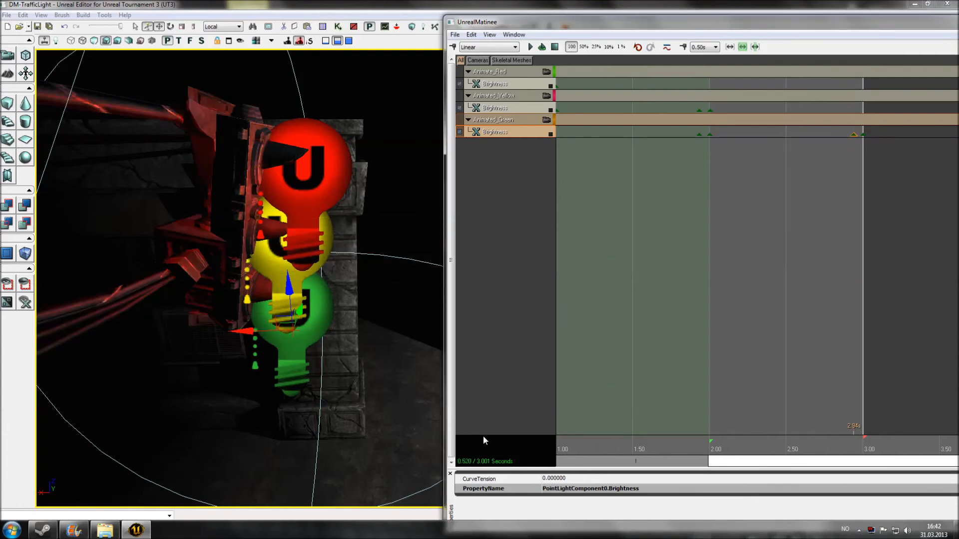
left_click(554, 47)
left_click(530, 47)
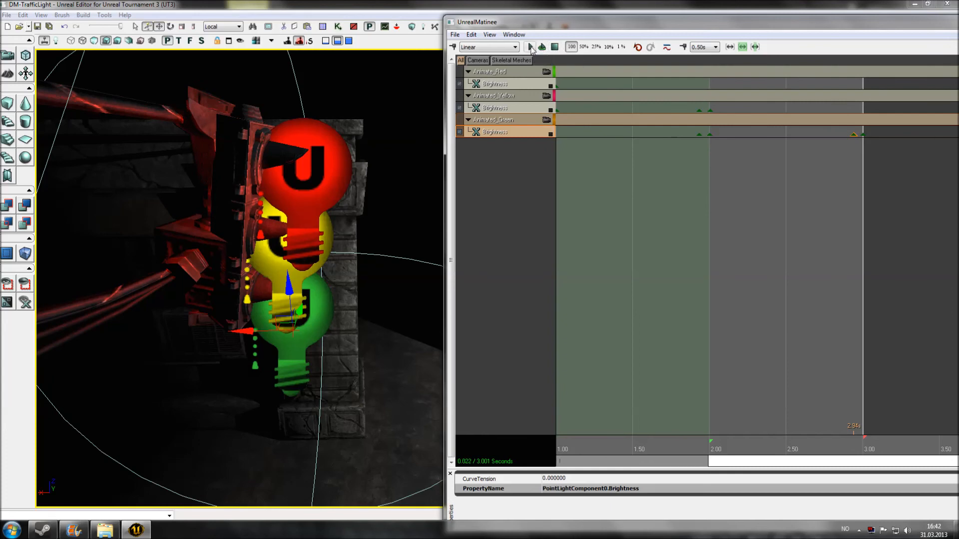